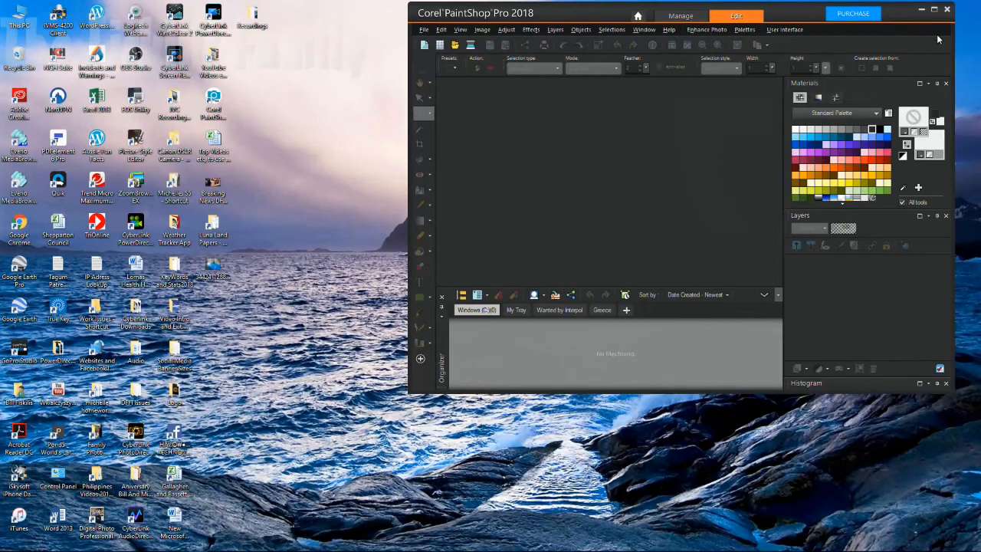
Step: Maximize the window and open the banner "(after use, please put it backin its proper place) (2).png" from the Social Media Banner Sizes folder
click(934, 11)
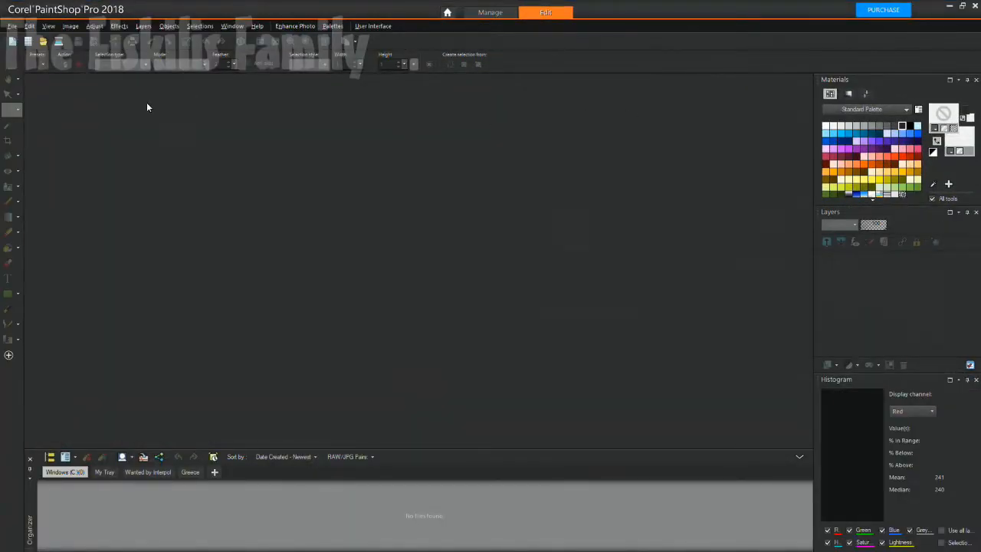
click(12, 26)
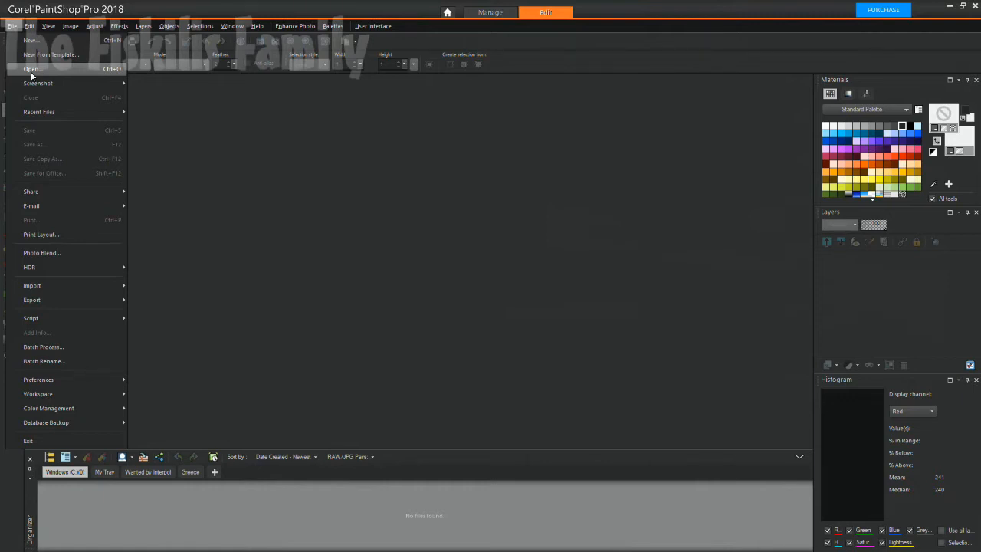
mouse_move(33, 83)
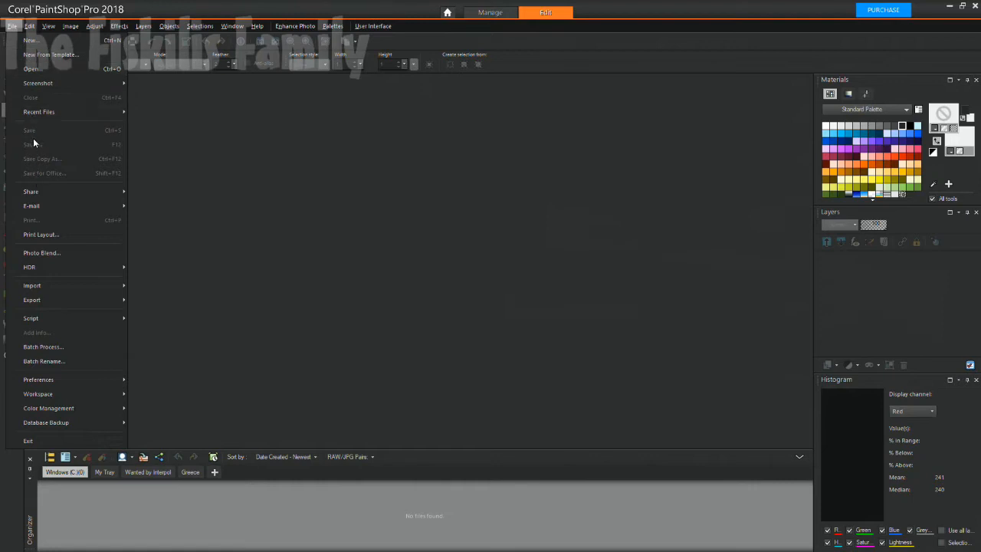
mouse_move(47, 207)
click(31, 69)
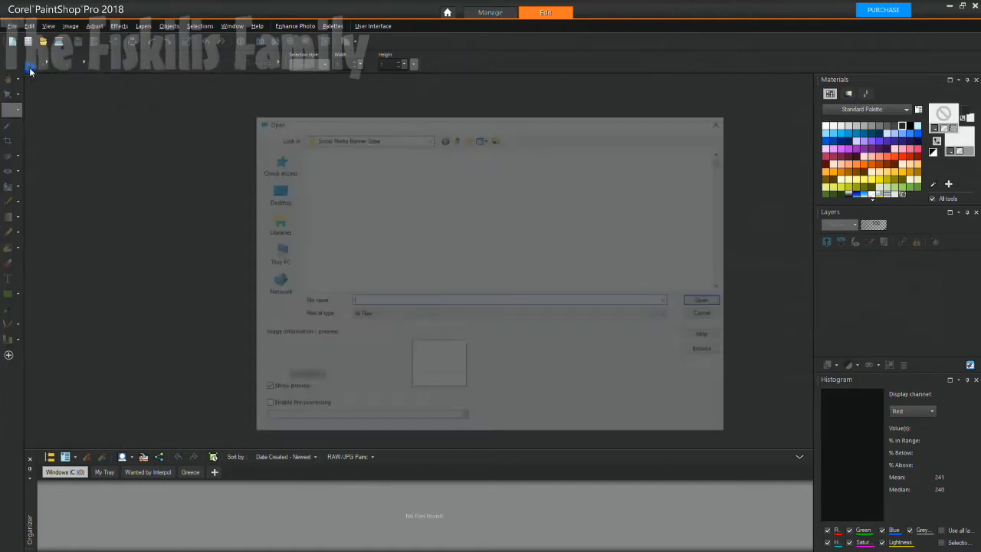
click(363, 249)
double_click(363, 249)
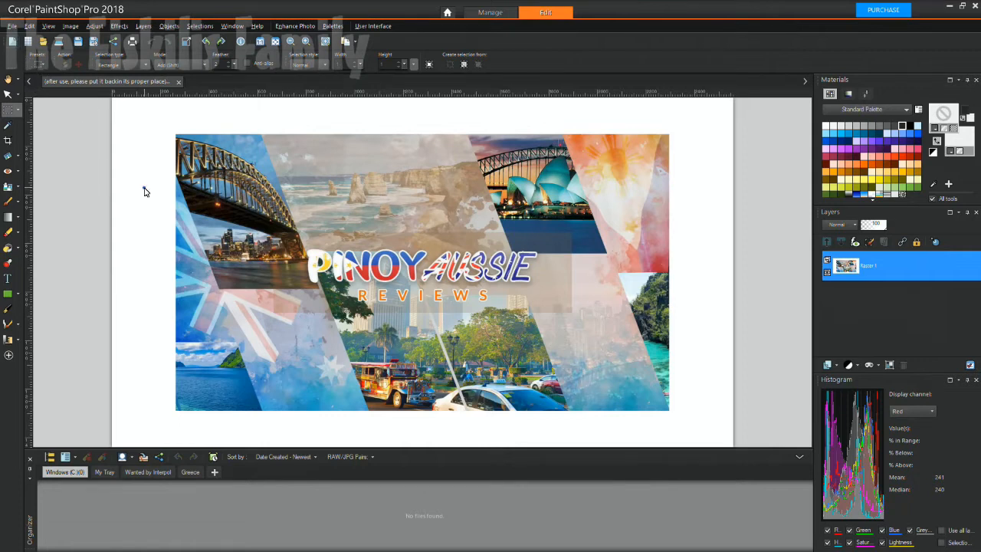
Step: Check the banner's pixel dimensions and resolution in its current image information
click(29, 25)
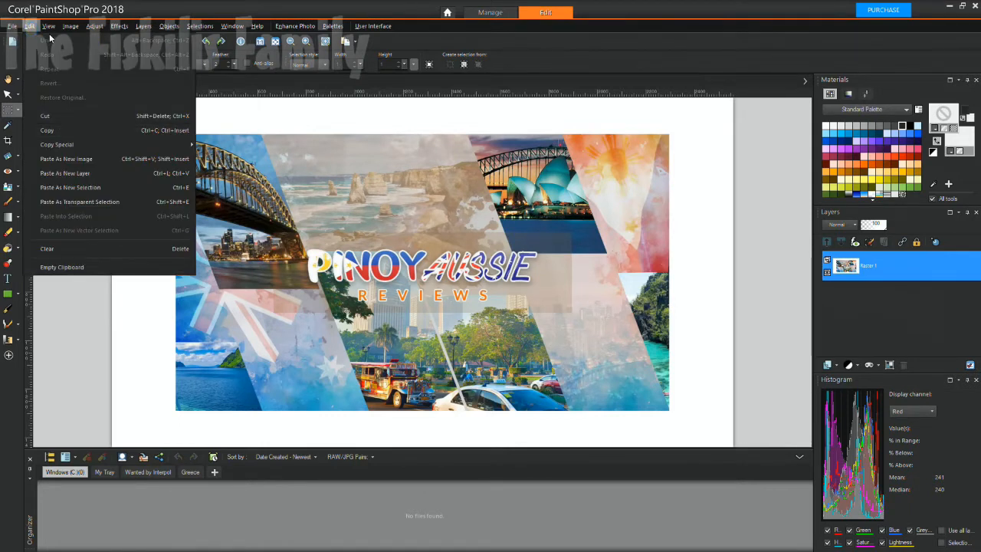
mouse_move(48, 26)
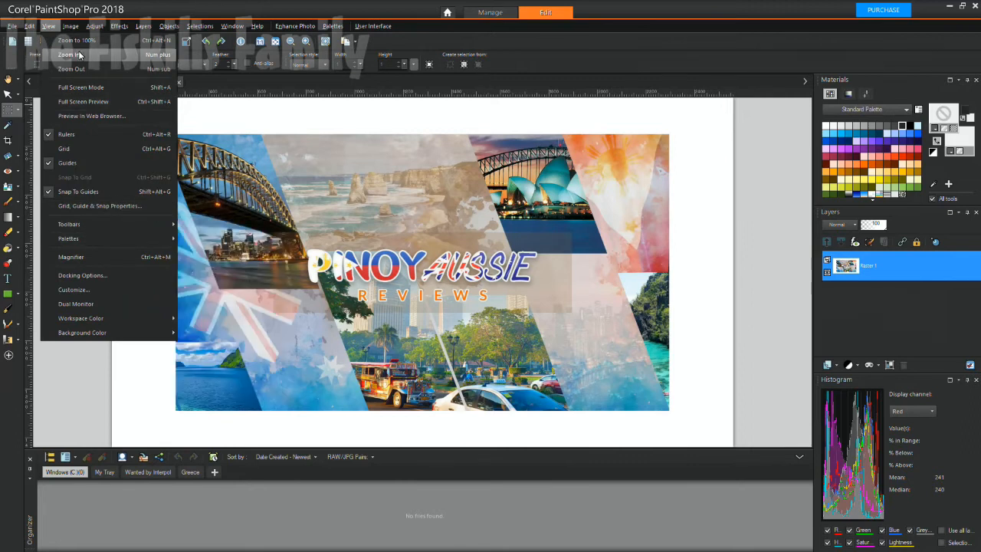
click(119, 222)
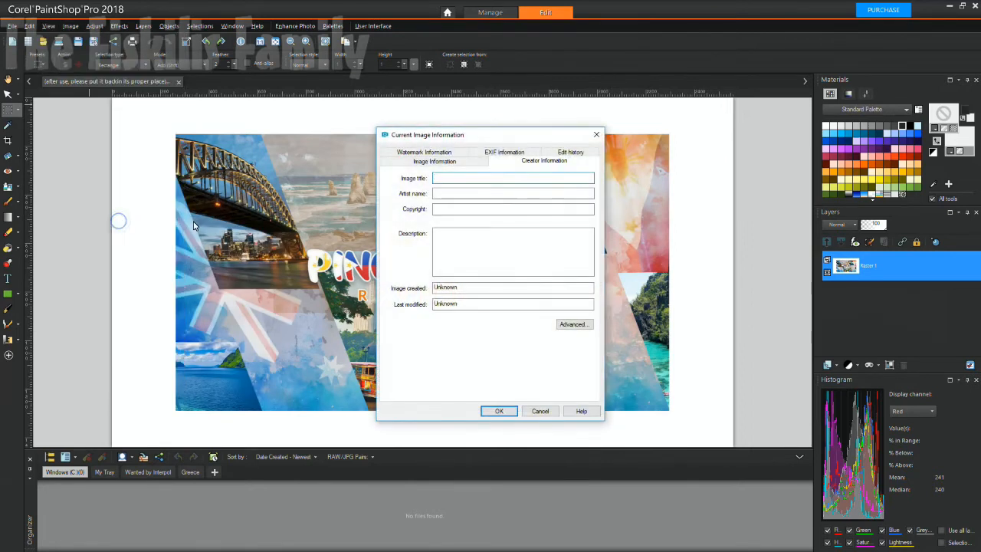
click(406, 161)
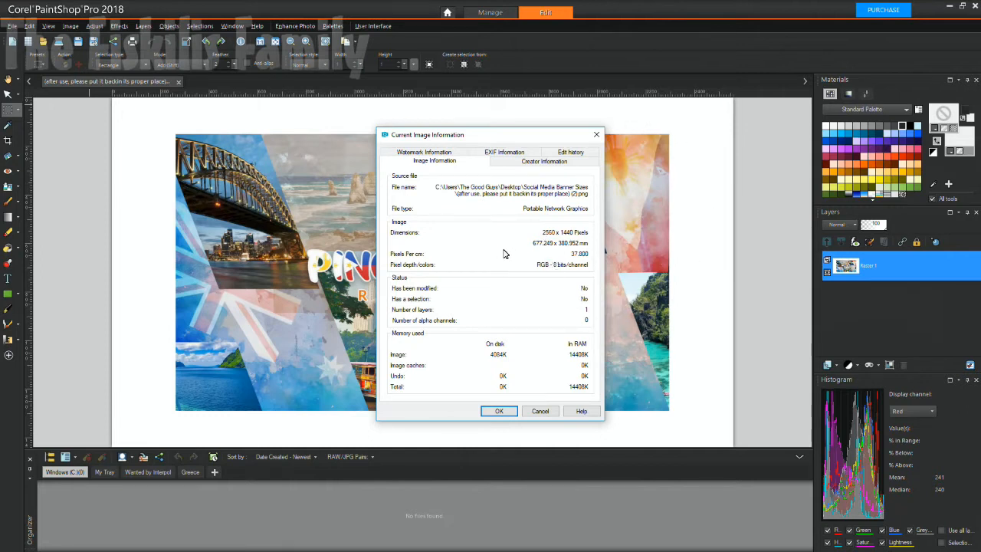
click(508, 411)
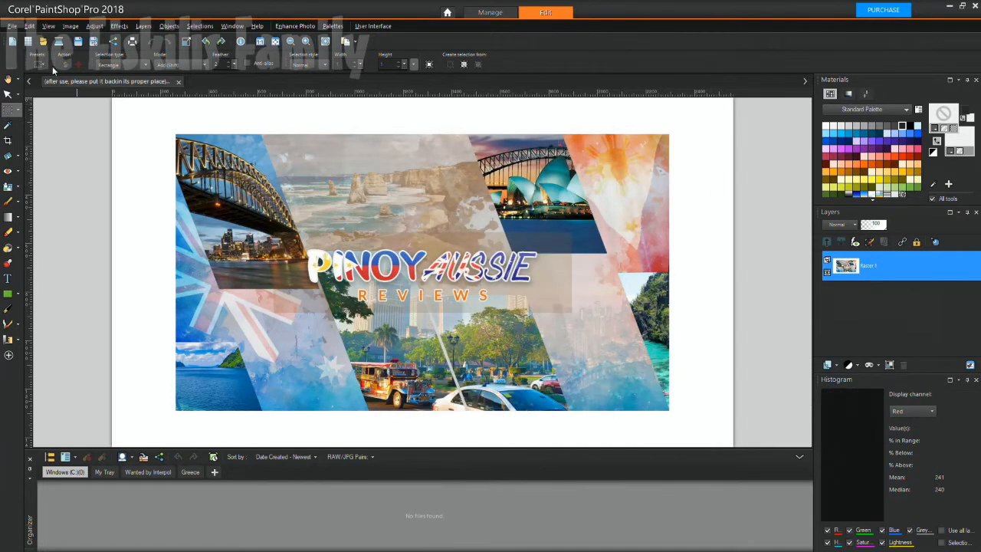
click(12, 25)
click(29, 68)
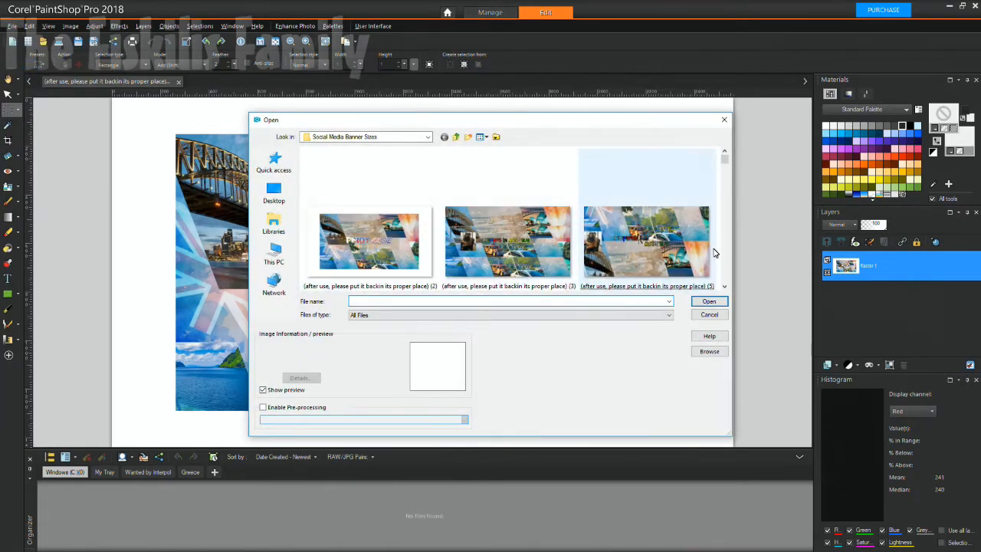
click(723, 120)
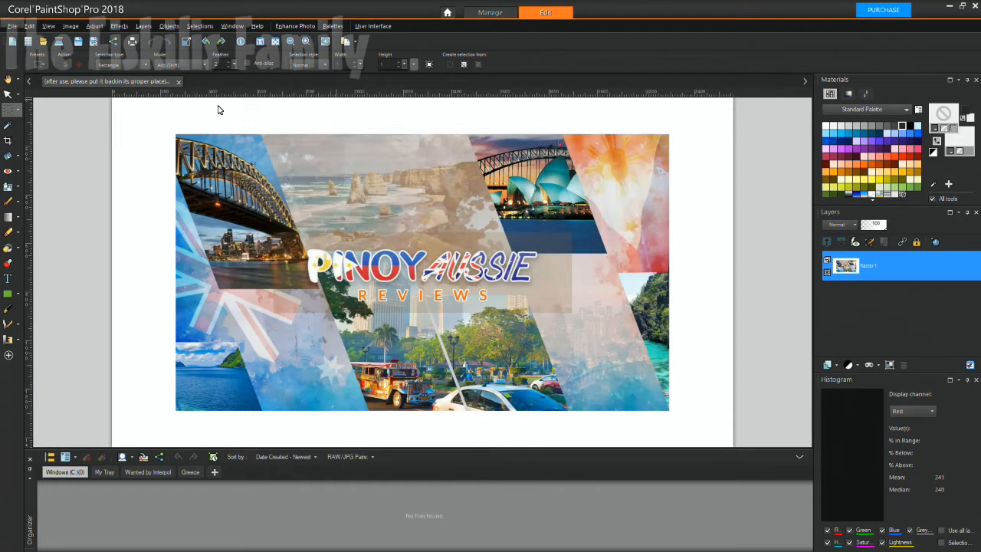
Step: Create a blank transparent 2560 × 1440 pixel image from the YouTube Header user preset
click(11, 25)
click(23, 40)
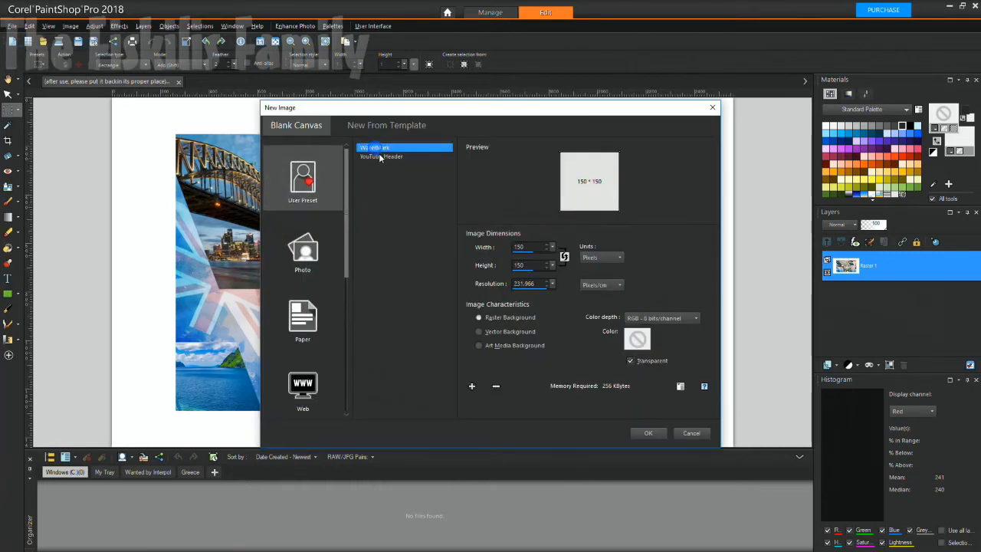
click(380, 155)
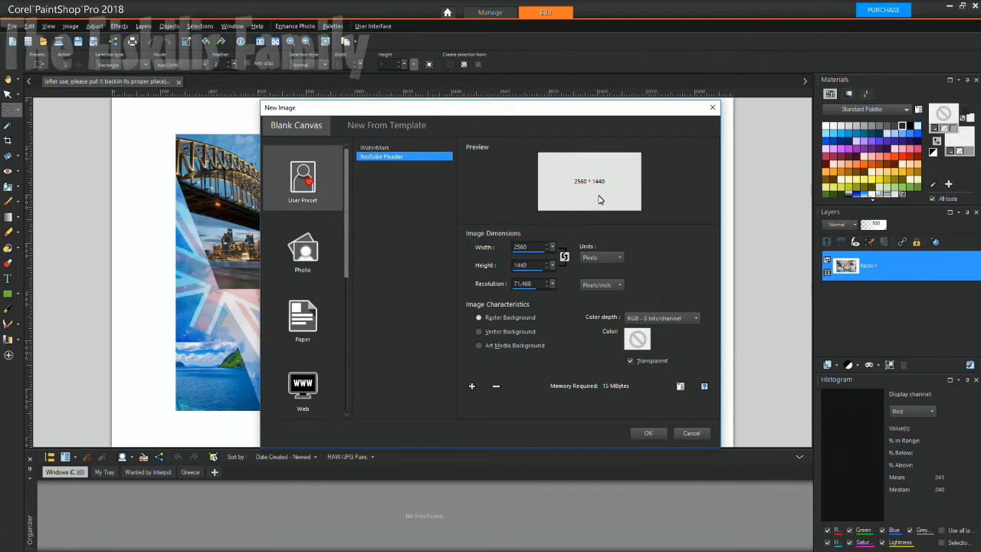
click(587, 285)
click(592, 296)
click(648, 433)
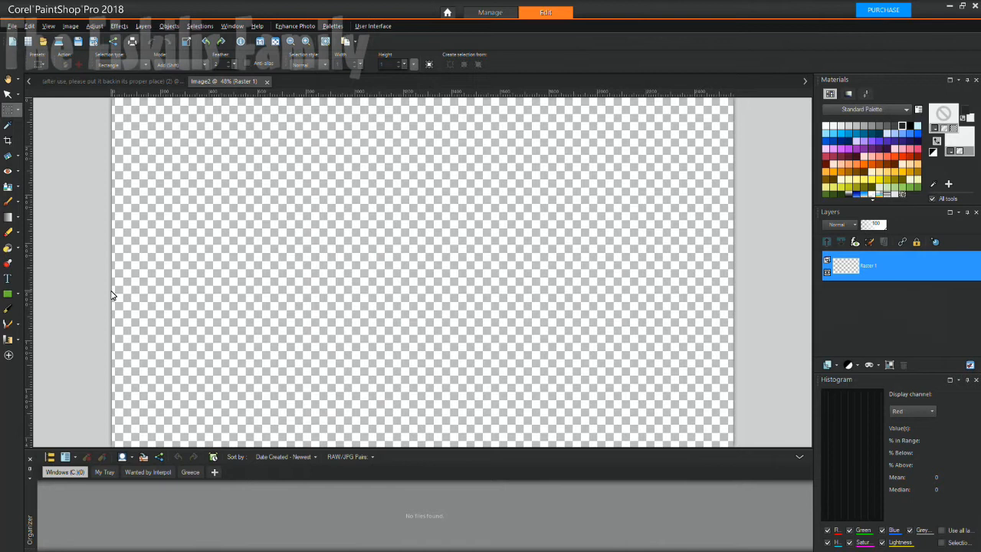
scroll(114, 296, down, 2)
scroll(113, 295, up, 1)
scroll(113, 295, down, 1)
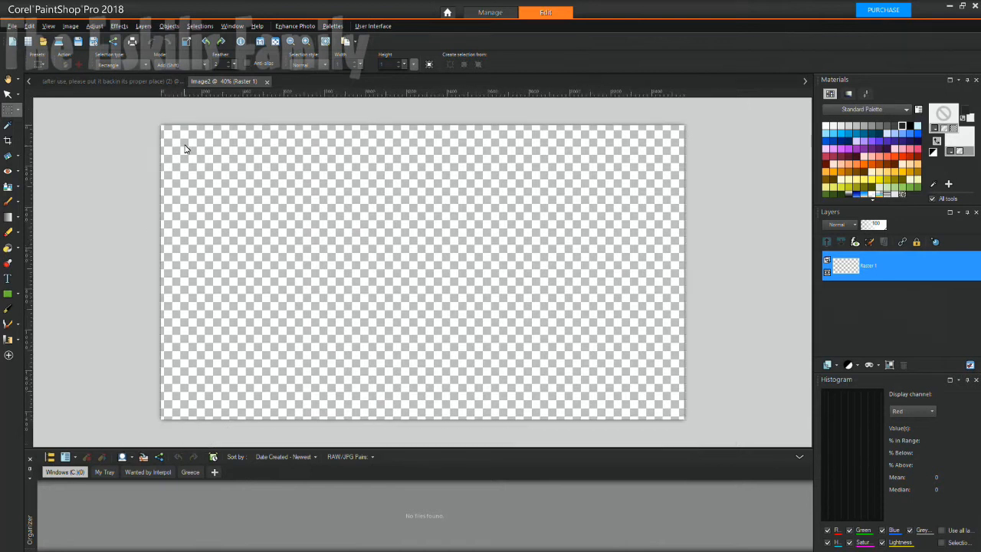
Step: Reorder the open documents so the blank image comes before the banner, and return to the banner image
click(140, 81)
click(200, 83)
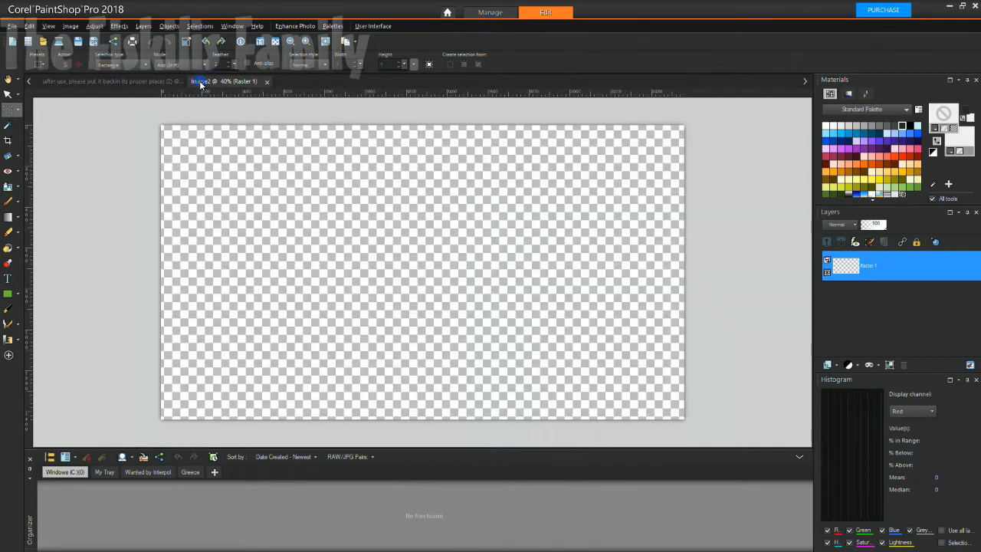
drag(196, 84, 25, 95)
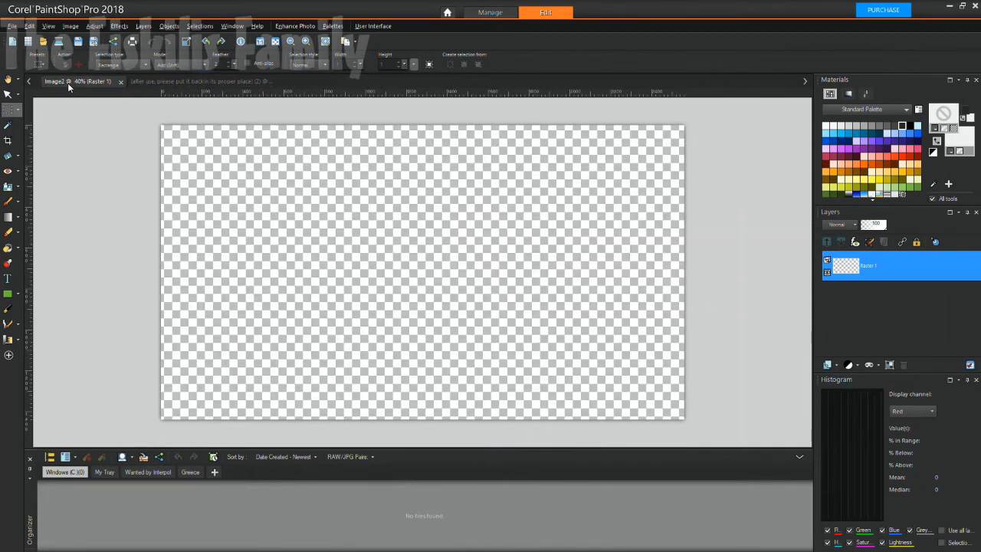
click(168, 83)
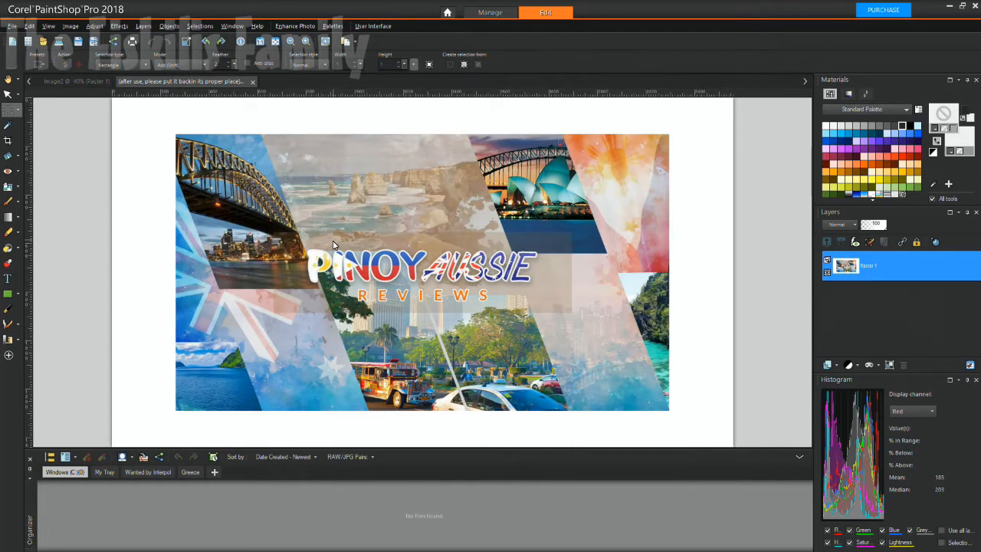
Step: Select a rectangle around the PINOY AUSSIE REVIEWS logo on the banner and remove the logo with Magic Fill
scroll(310, 264, down, 1)
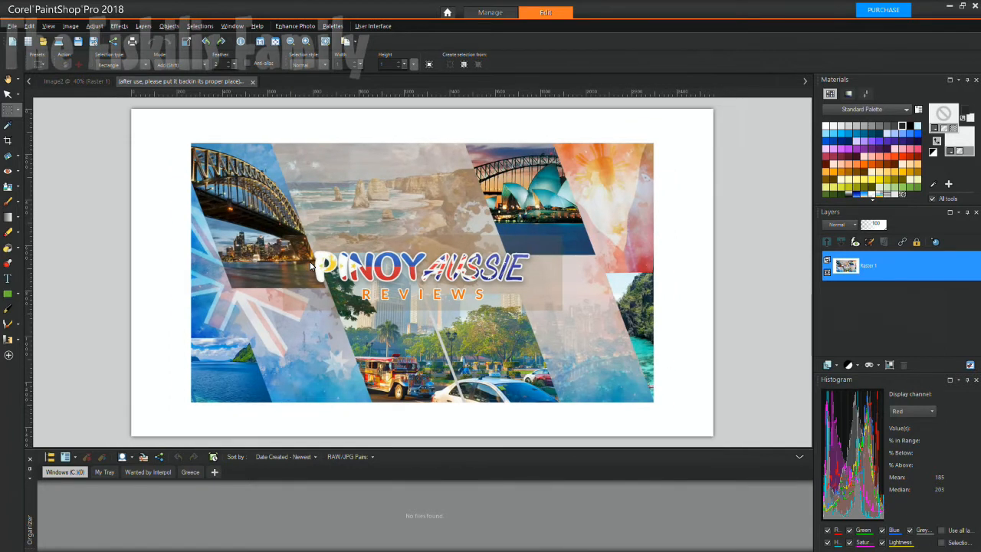
scroll(310, 264, up, 2)
drag(300, 274, 350, 285)
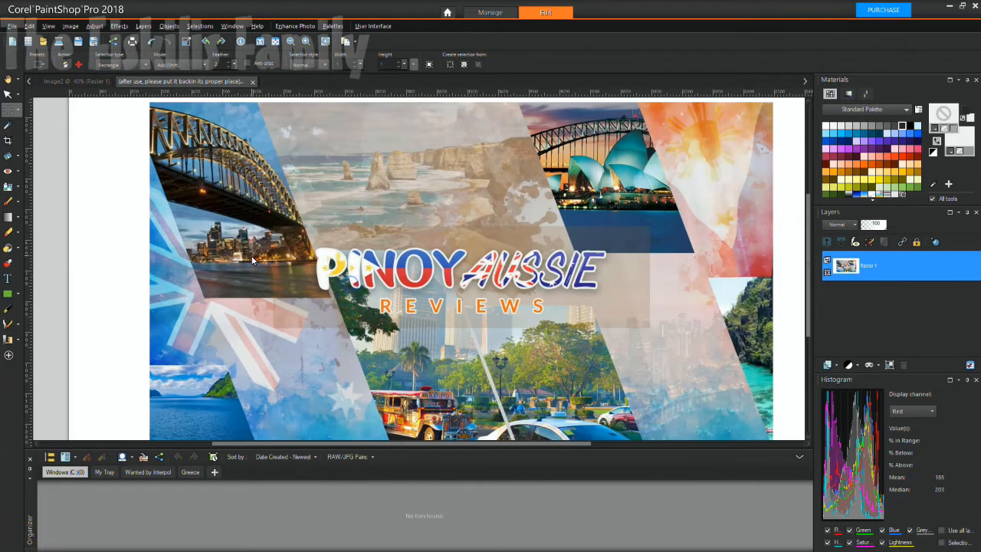
click(8, 80)
drag(309, 223, 226, 187)
click(152, 42)
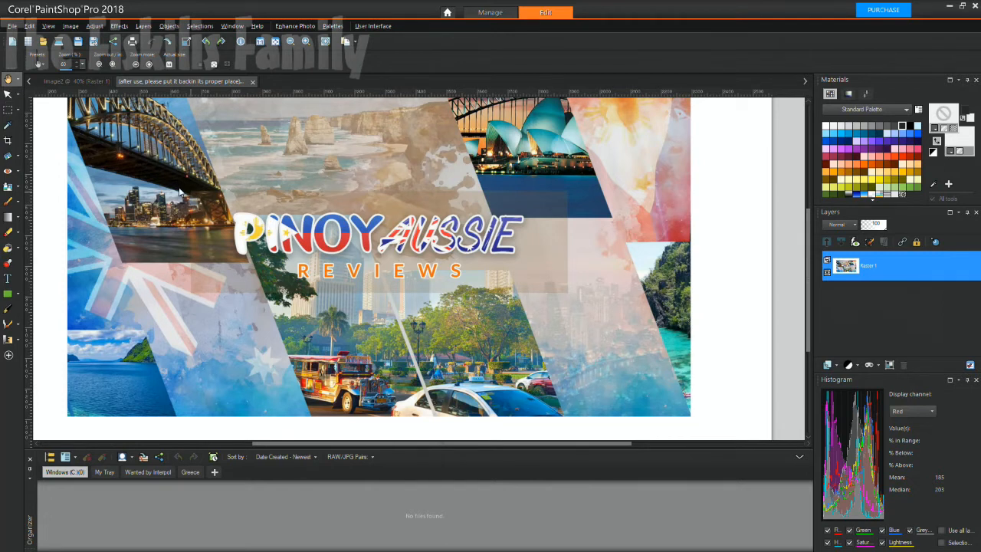
click(18, 113)
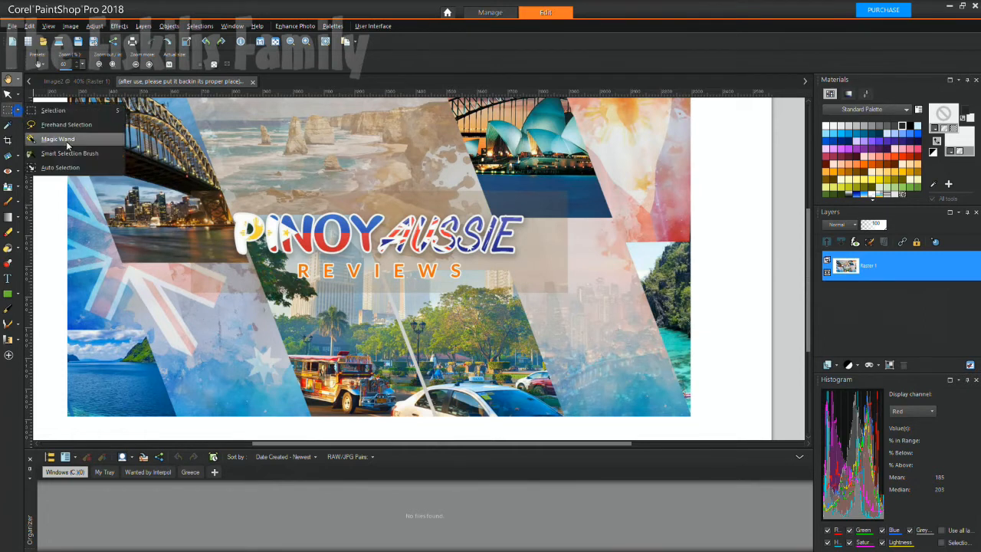
click(73, 112)
drag(224, 203, 541, 288)
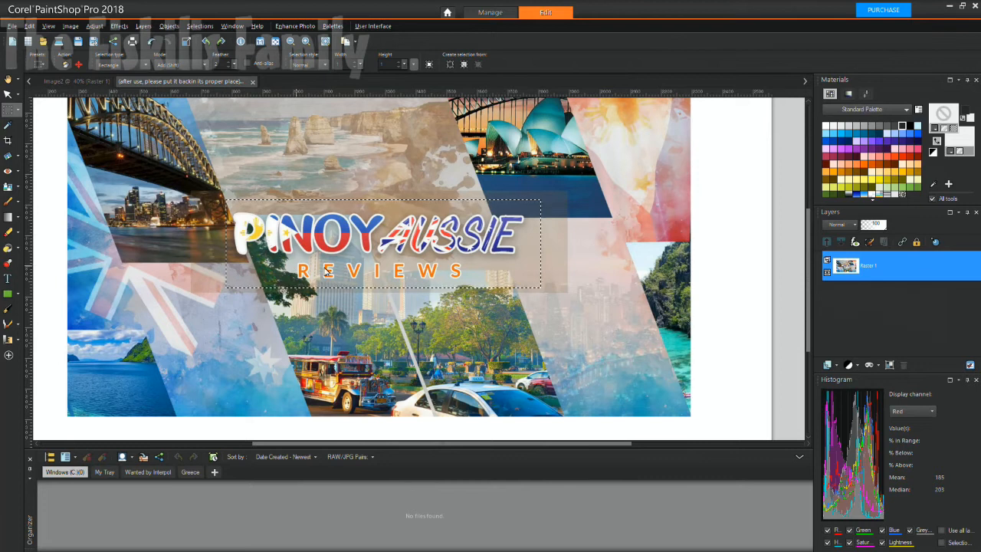
click(65, 66)
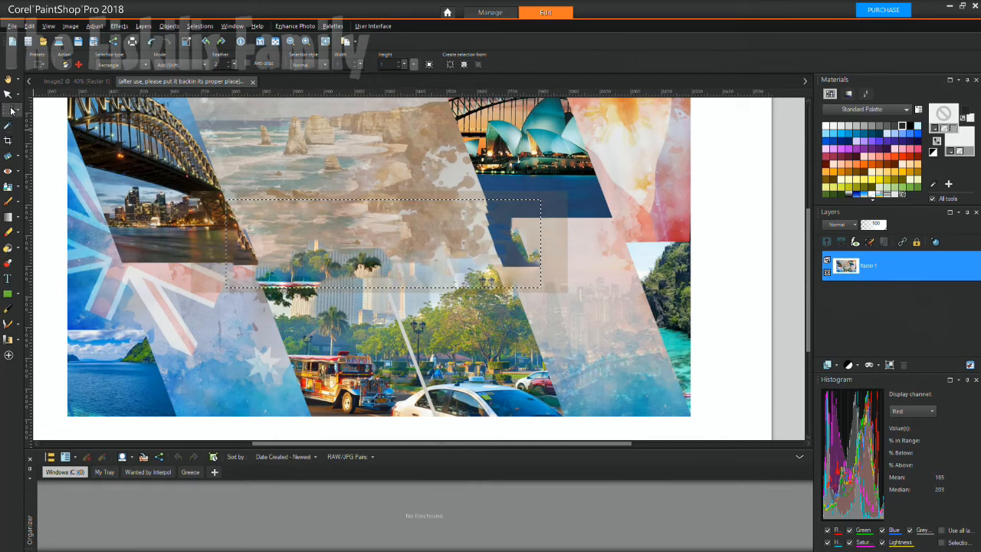
click(8, 78)
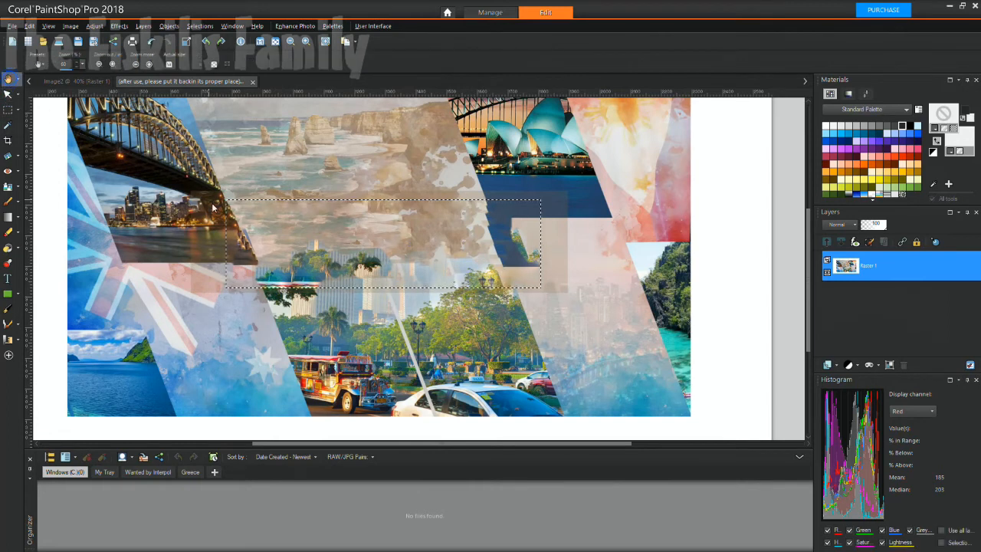
click(201, 161)
click(173, 275)
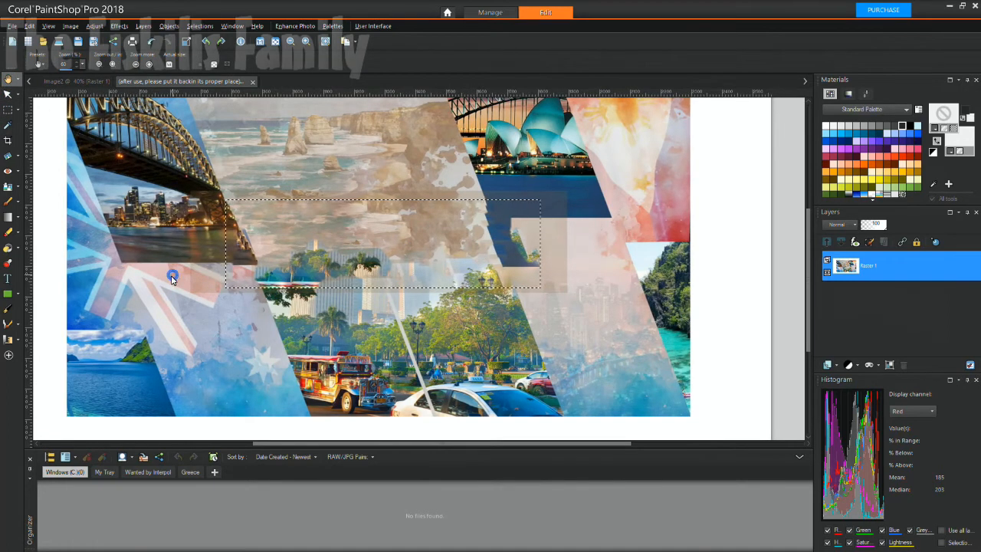
click(56, 389)
click(882, 275)
double_click(882, 275)
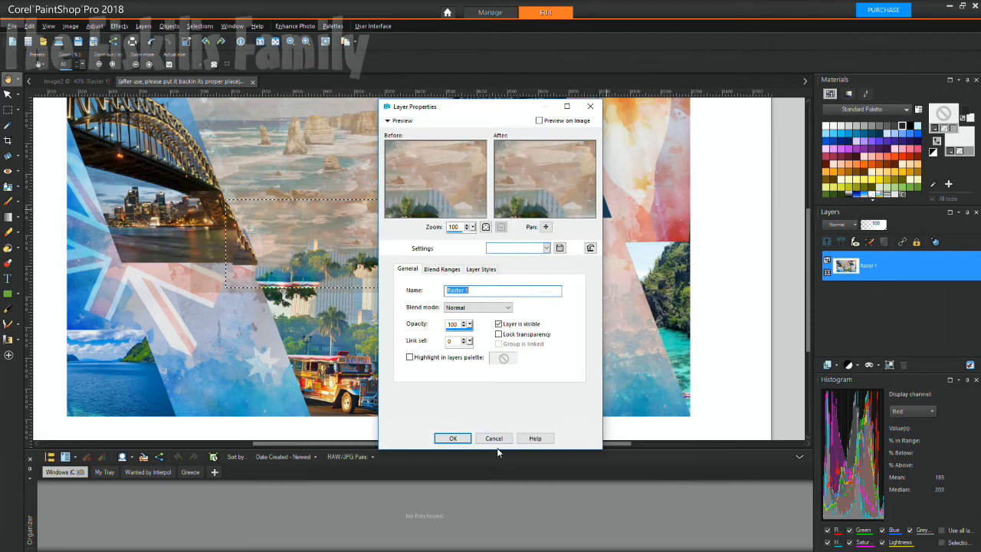
click(493, 437)
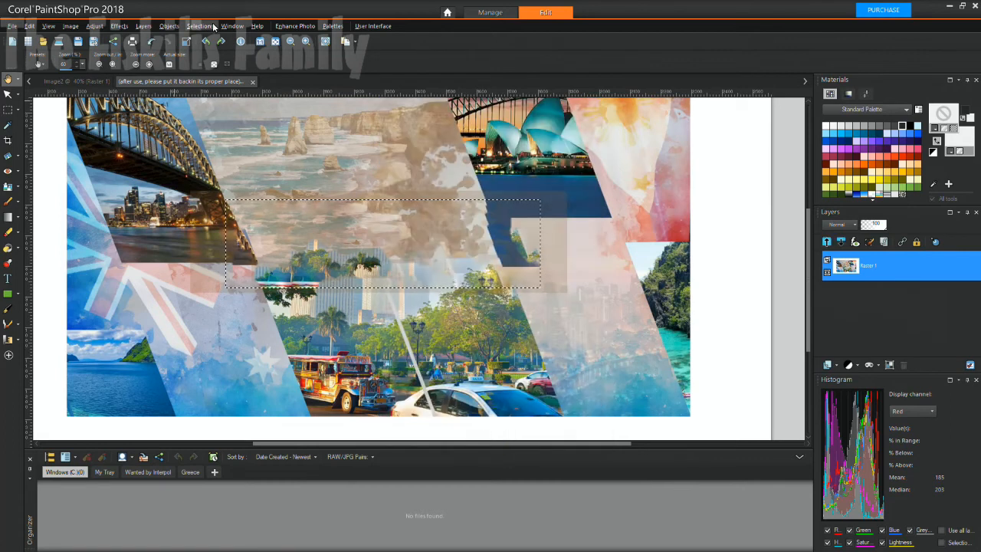
Step: Apply Smart Photo Fix with overall brightness -4, shadows 10, highlights 20, saturation 0, focus 29, black 8 and white 0
click(280, 27)
click(288, 50)
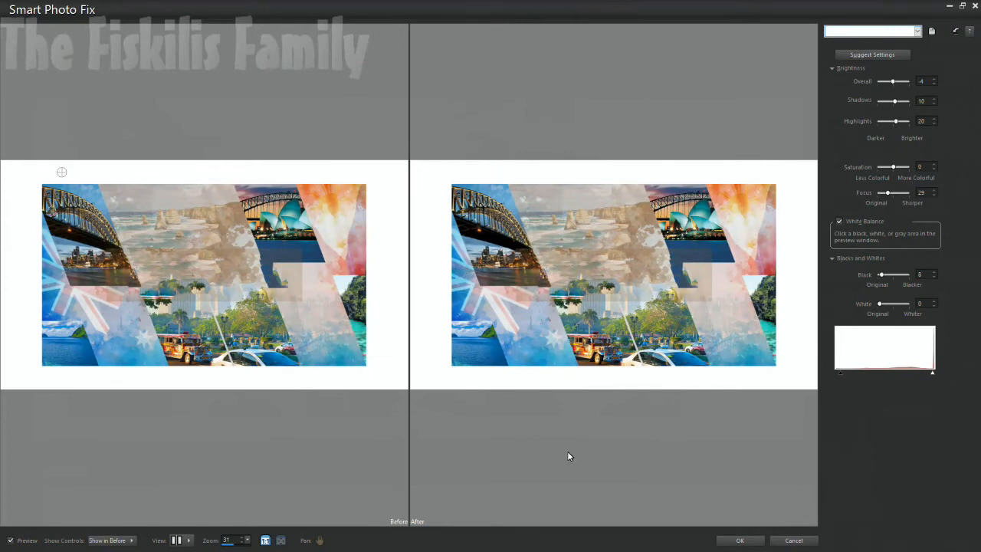
click(728, 540)
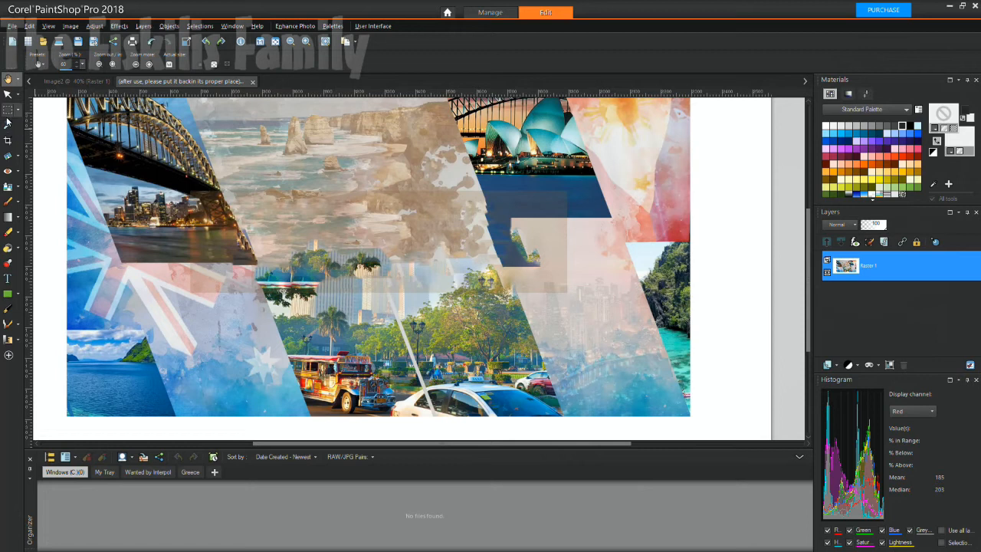
Step: Draw a freehand selection around the jeepney at the lower part of the banner
click(16, 110)
click(35, 115)
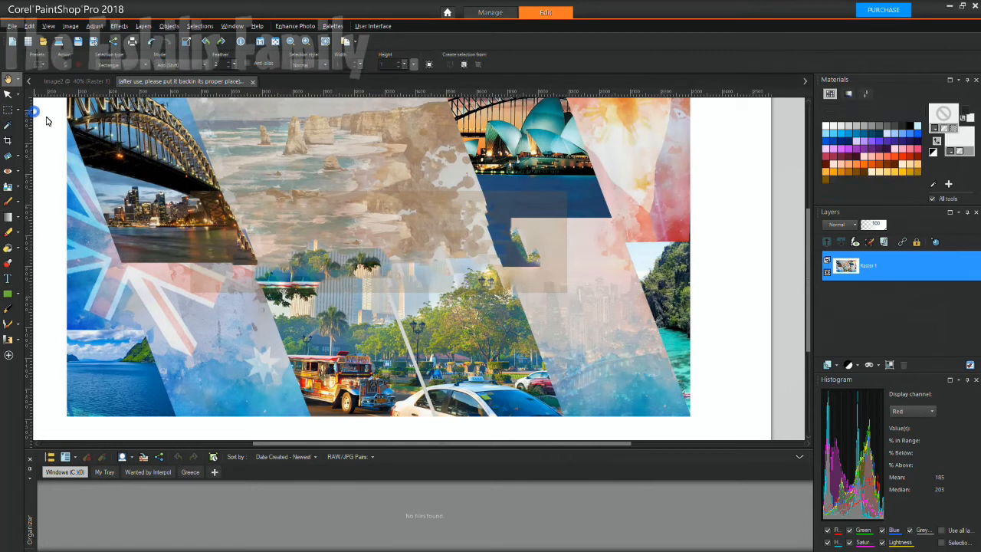
click(17, 111)
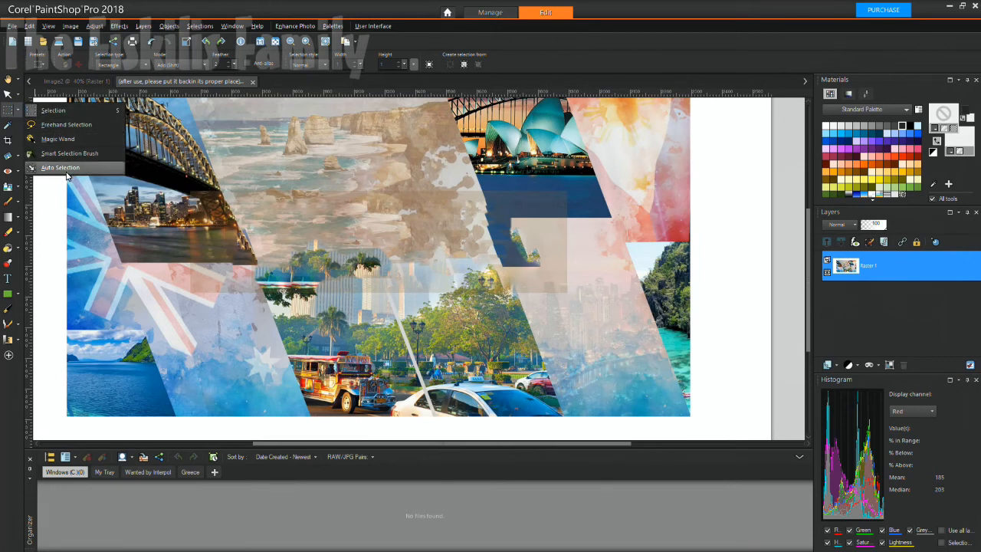
click(66, 126)
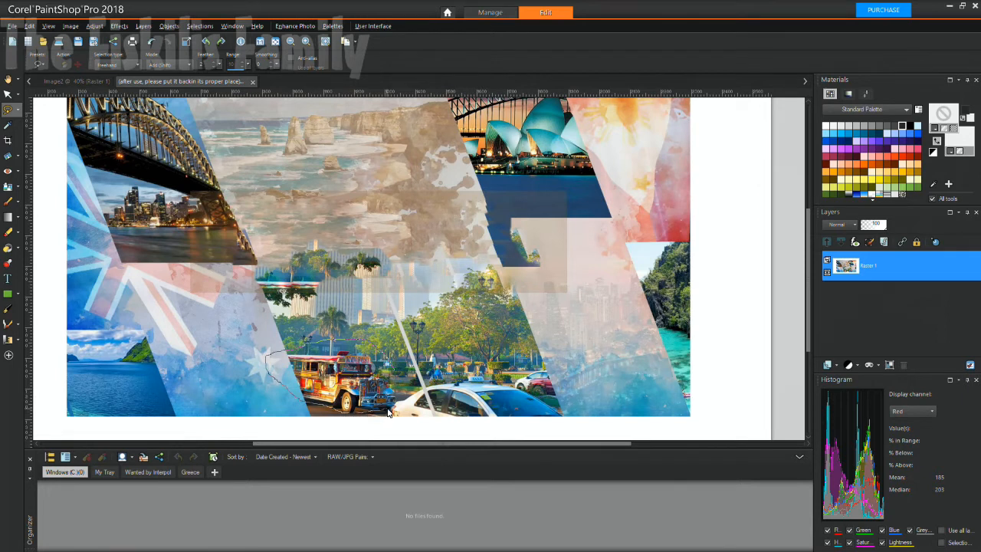
drag(394, 373, 397, 368)
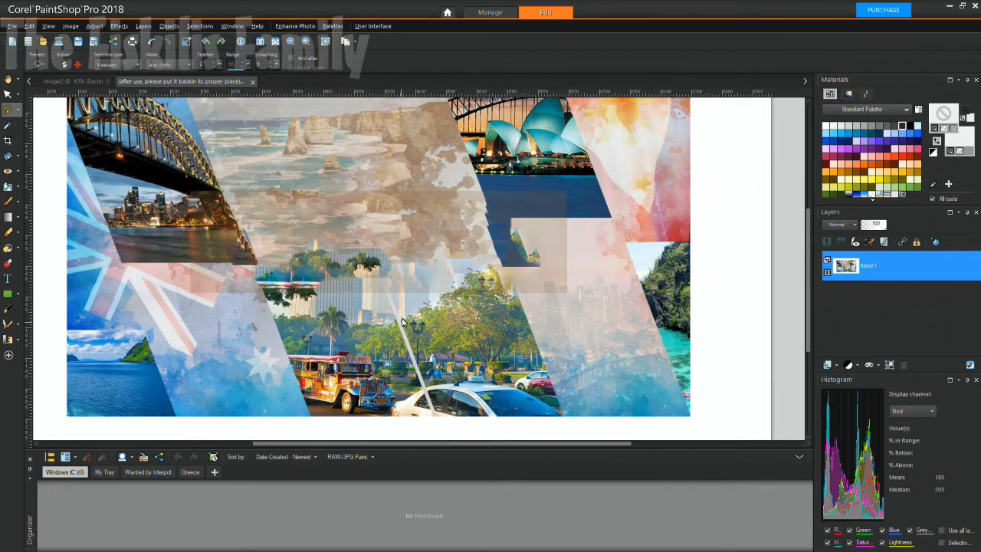
Step: Try to remove the selected jeepney with Magic Fill, and undo the fill
click(64, 67)
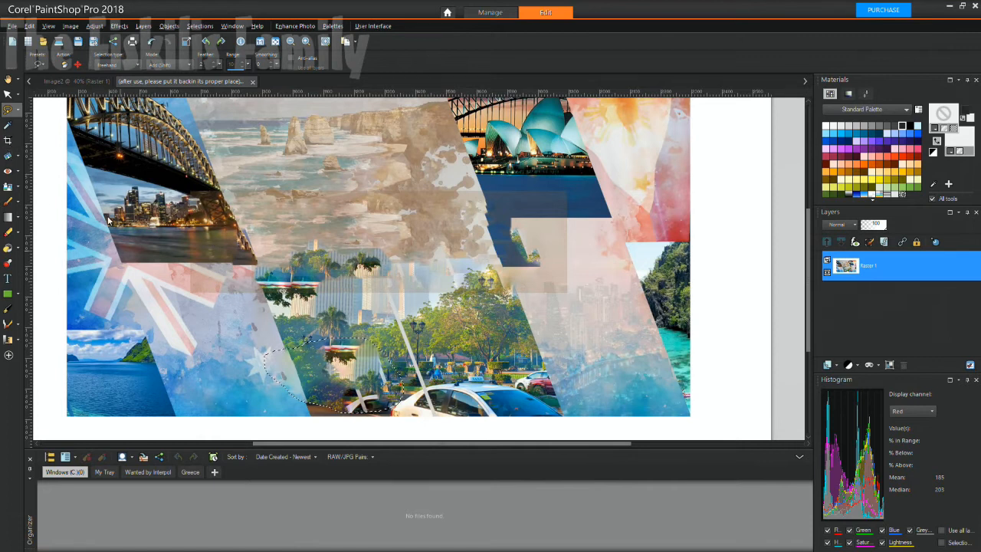
click(153, 45)
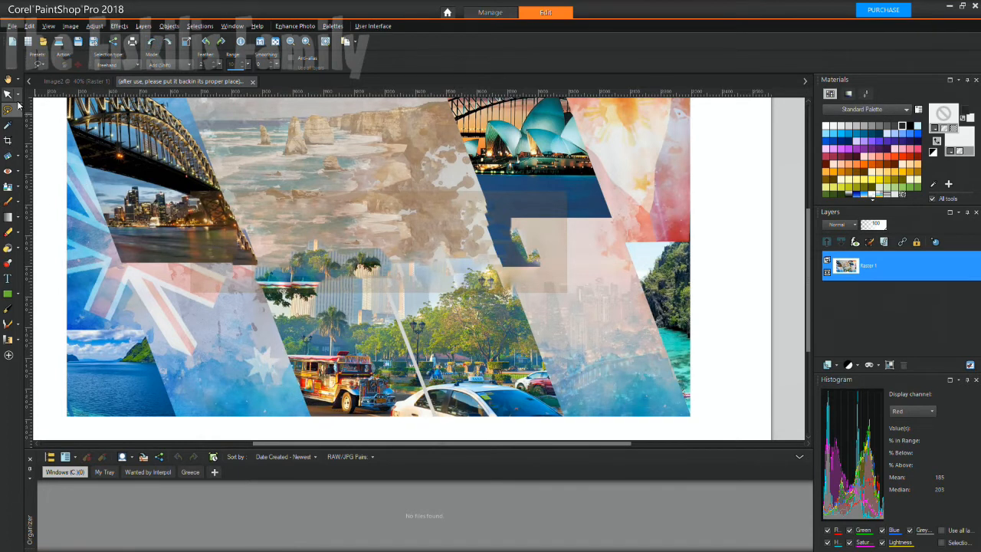
Step: With the Clone tool, paint pale textures from above the skyline over the stray palm trees and jeepney remnant beside the towers
click(8, 79)
scroll(331, 368, down, 1)
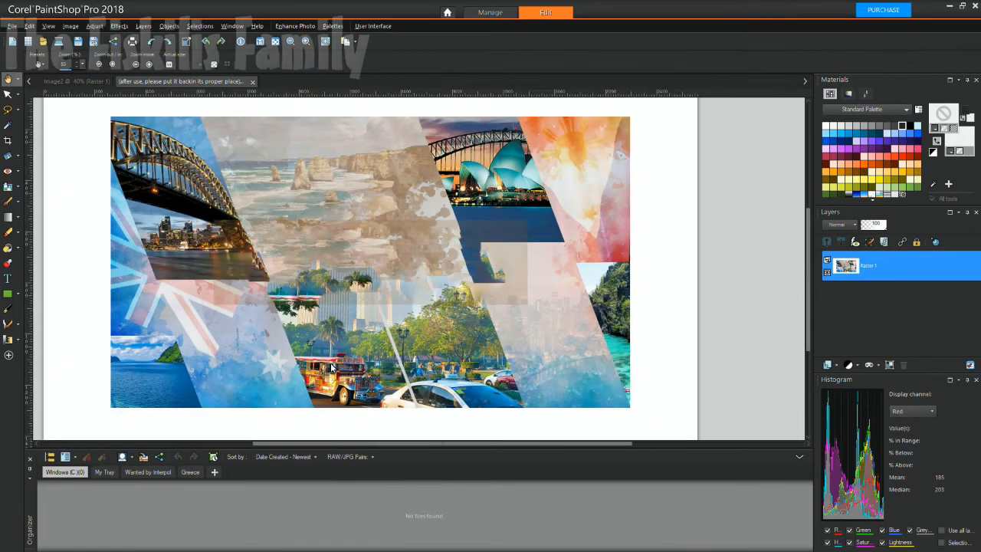
scroll(332, 368, up, 2)
scroll(350, 296, up, 3)
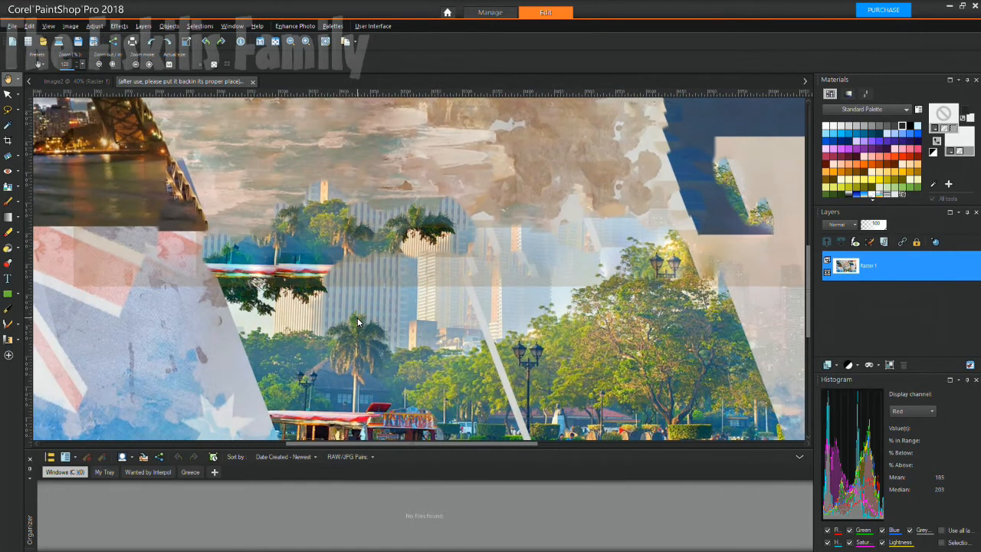
mouse_move(354, 322)
mouse_down()
mouse_move(353, 251)
mouse_move(361, 325)
mouse_up()
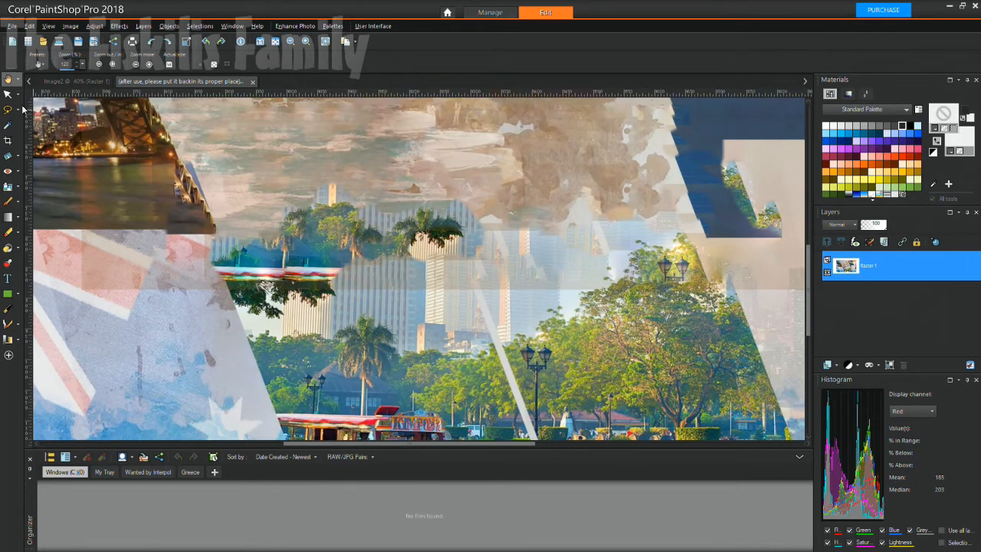
click(70, 26)
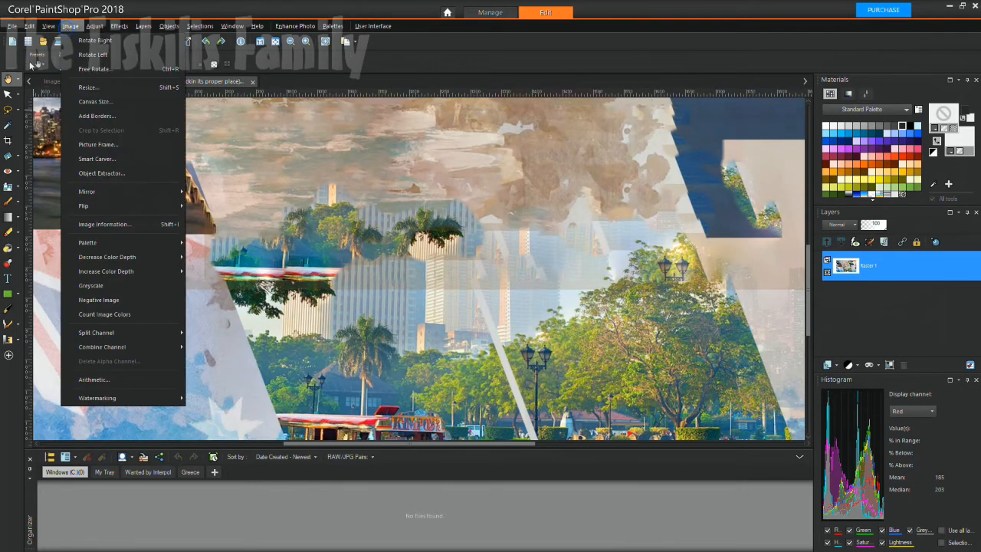
click(8, 188)
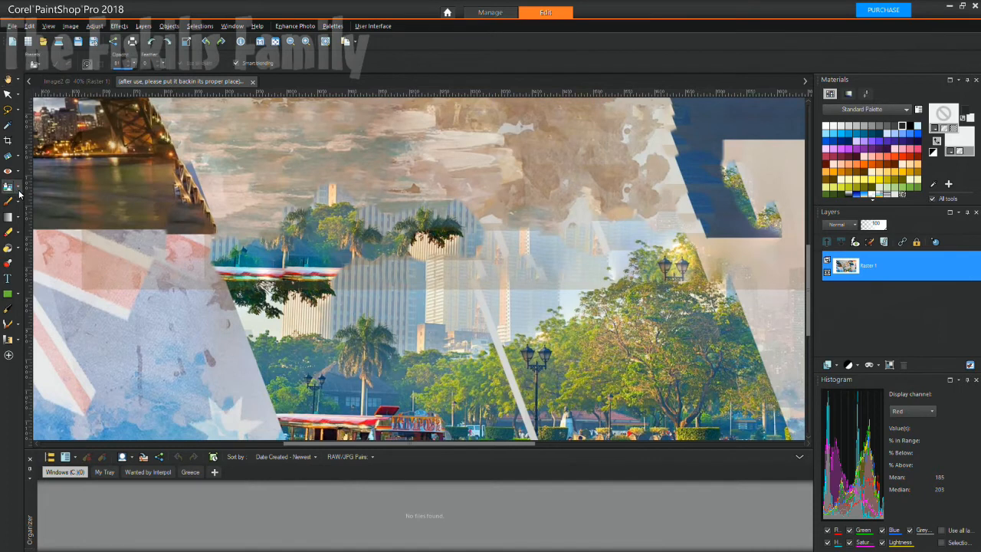
click(19, 189)
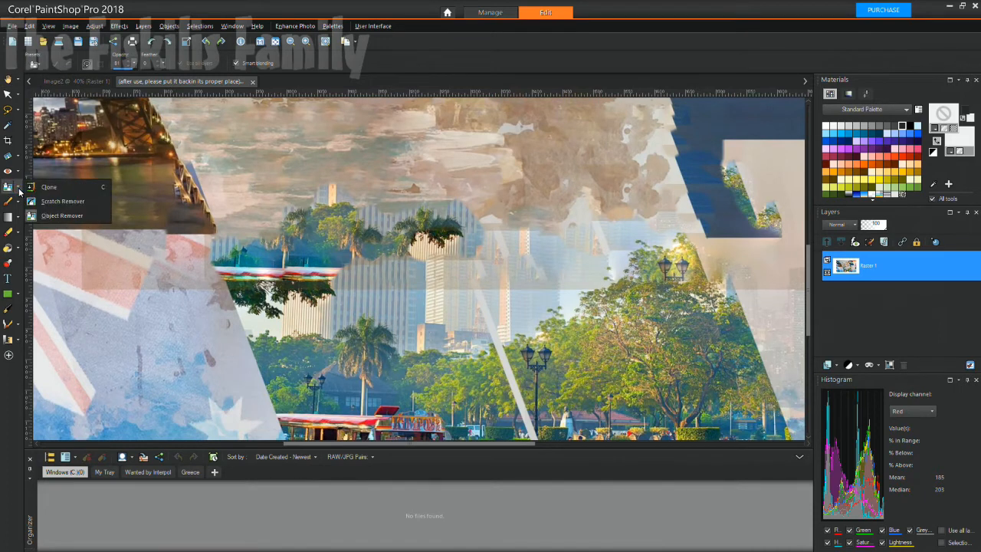
click(50, 187)
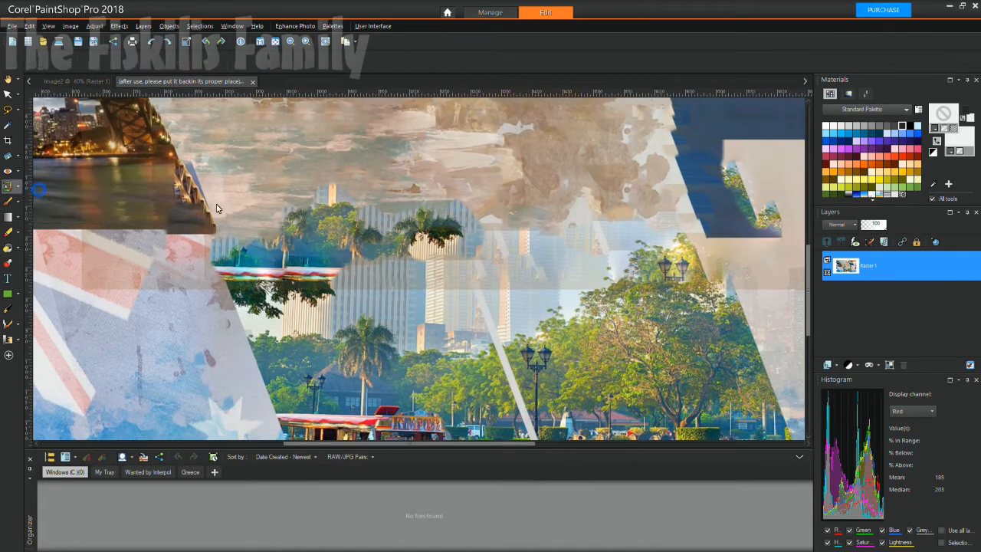
click(300, 236)
click(521, 301)
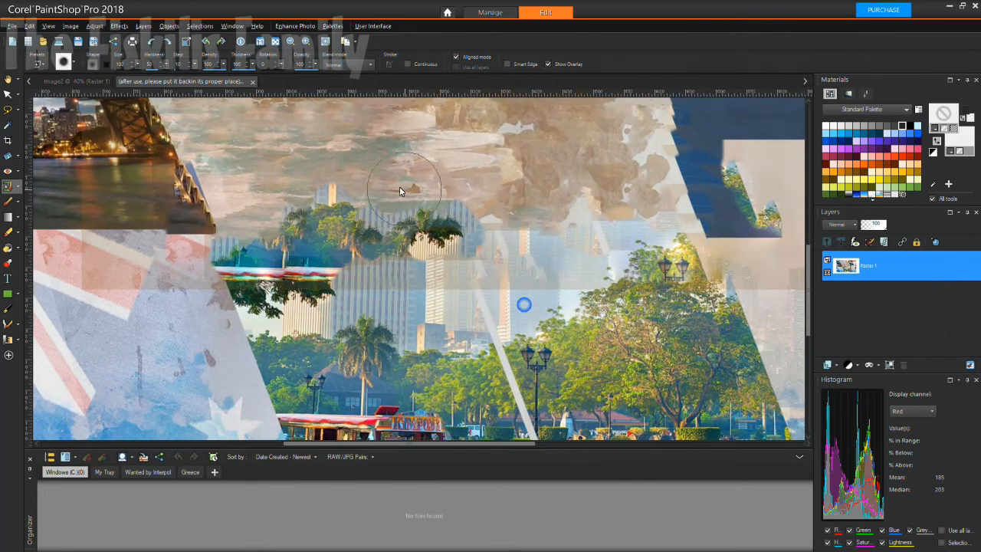
right_click(419, 201)
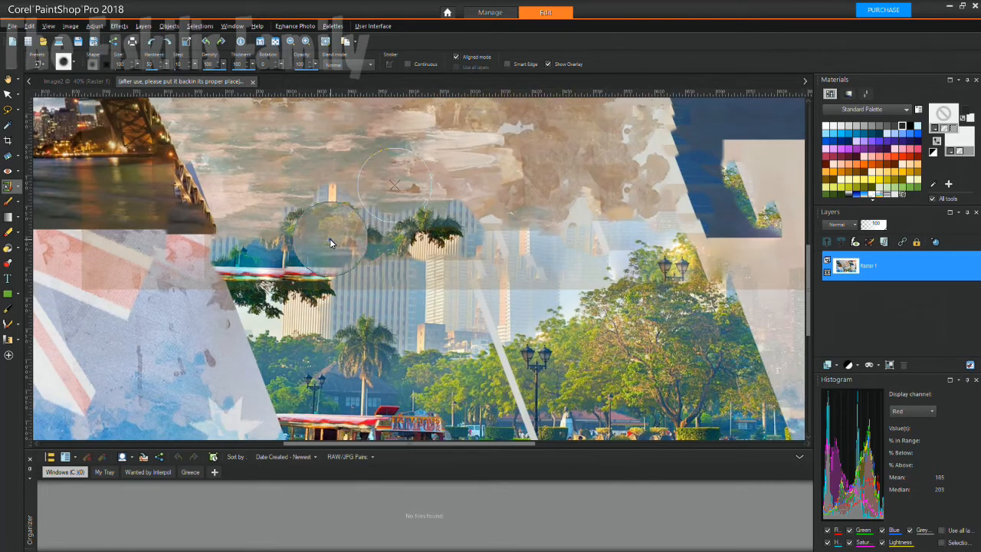
mouse_move(335, 243)
mouse_down()
mouse_move(308, 220)
mouse_move(226, 262)
mouse_move(254, 266)
mouse_move(275, 240)
mouse_move(325, 221)
mouse_move(389, 287)
mouse_move(437, 317)
mouse_move(401, 330)
mouse_move(384, 311)
mouse_move(387, 275)
mouse_move(377, 266)
mouse_move(318, 286)
mouse_up()
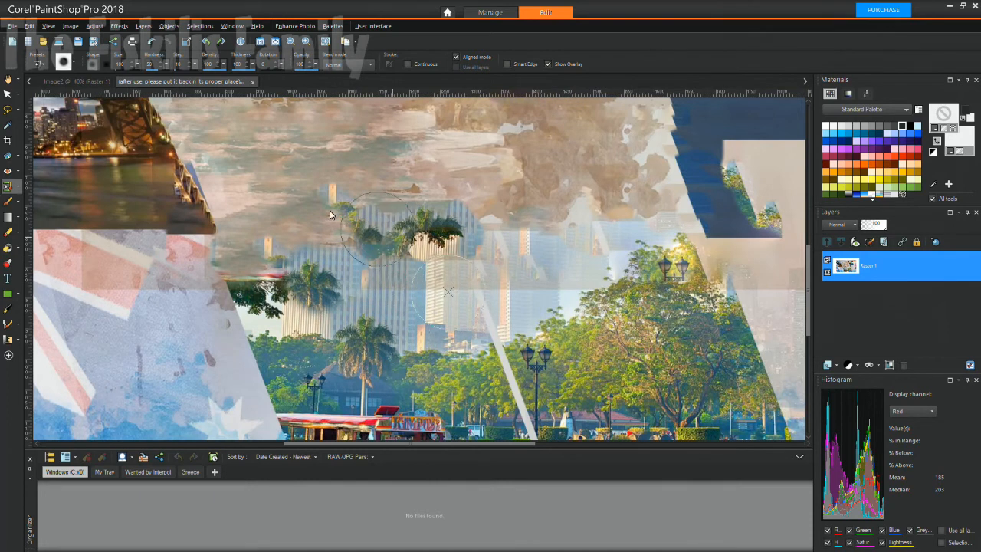
Step: Undo the last clone strokes, and clone the pale towers over the red-and-white jeepney remnant instead
click(154, 43)
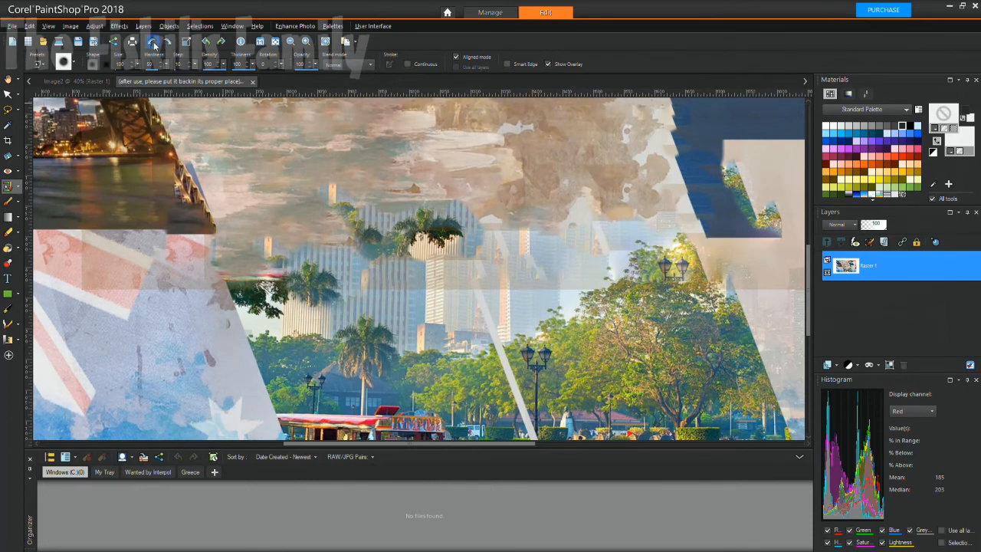
click(153, 43)
click(154, 43)
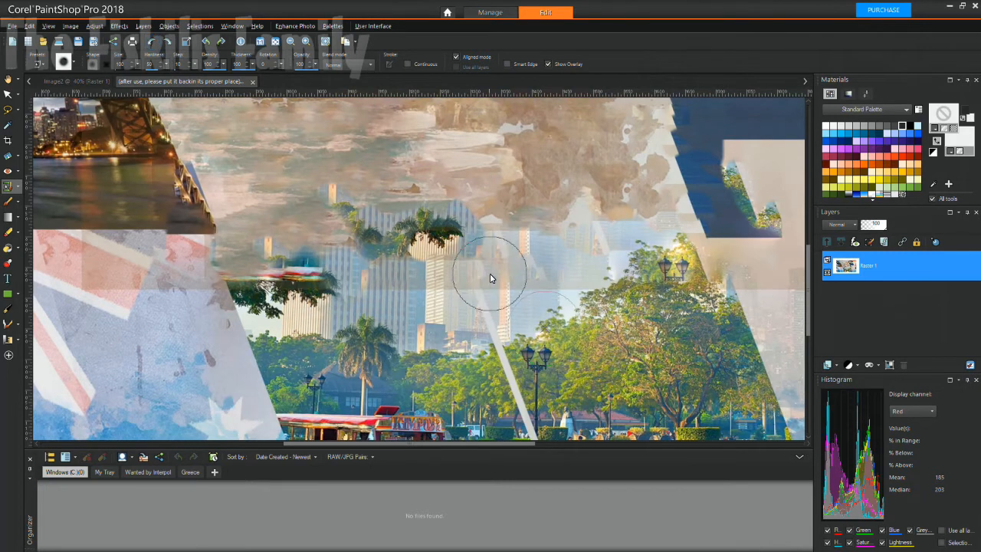
right_click(450, 200)
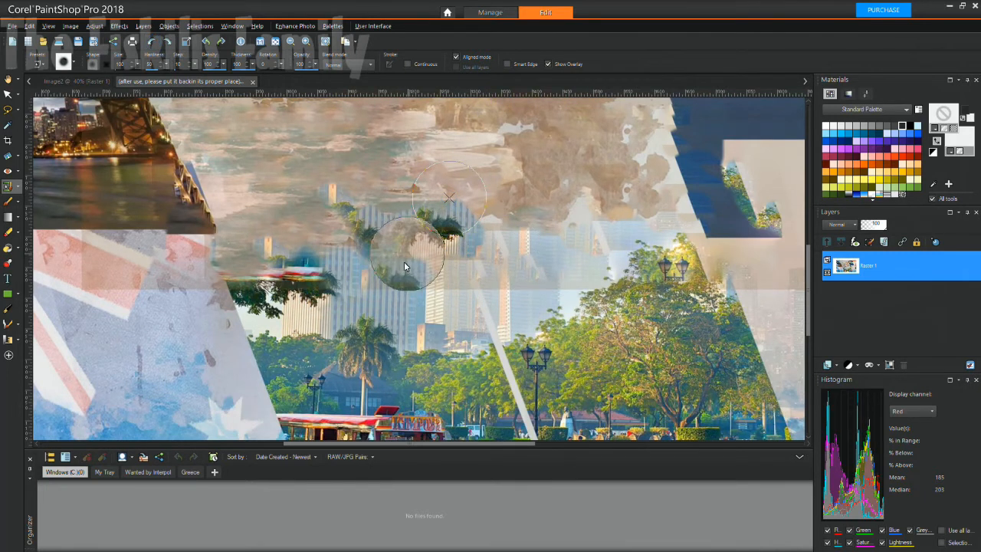
right_click(502, 259)
mouse_move(337, 277)
mouse_down()
mouse_move(305, 277)
mouse_move(302, 288)
mouse_move(446, 238)
mouse_move(392, 271)
mouse_up()
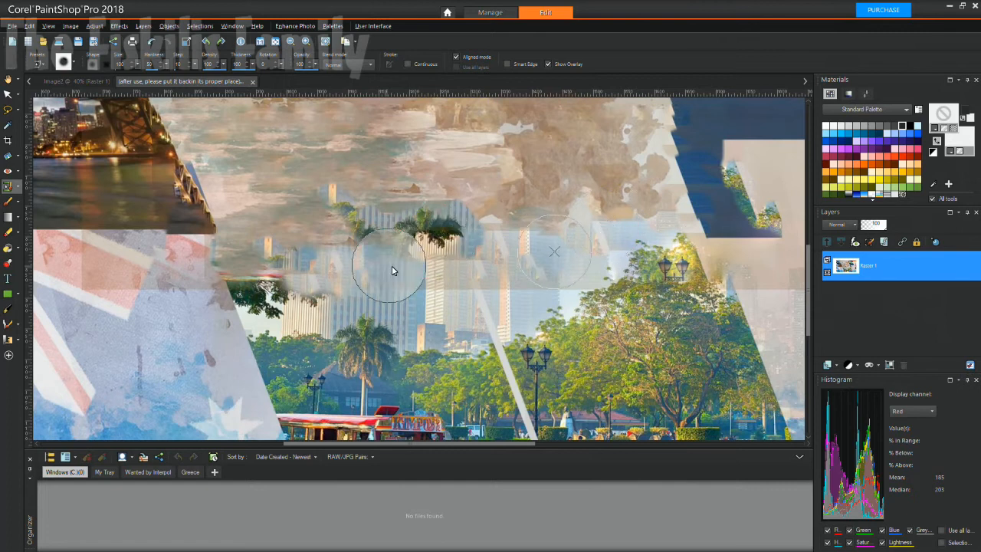
Step: Clone the hazy tower area over the remaining palm trees in front of the upper skyline
right_click(509, 268)
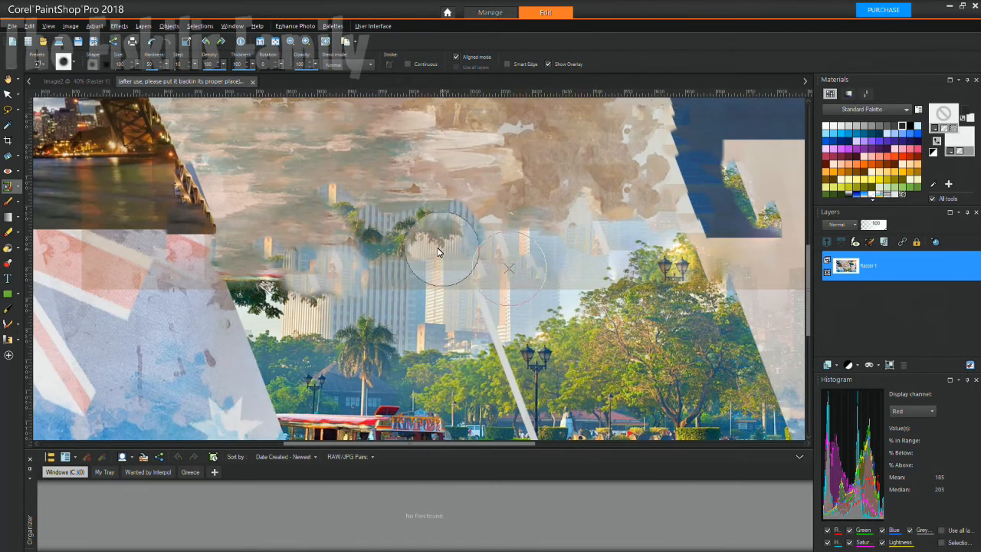
mouse_move(434, 239)
mouse_down()
mouse_move(365, 246)
mouse_move(348, 236)
mouse_move(344, 217)
mouse_move(305, 238)
mouse_move(300, 289)
mouse_move(282, 295)
mouse_move(327, 290)
mouse_move(372, 263)
mouse_move(349, 277)
mouse_move(351, 319)
mouse_move(375, 280)
mouse_move(336, 292)
mouse_move(305, 286)
mouse_move(311, 298)
mouse_move(310, 288)
mouse_move(328, 280)
mouse_move(323, 291)
mouse_move(363, 286)
mouse_move(369, 343)
mouse_up()
click(438, 245)
right_click(447, 233)
Step: Try cloning the standing palm tree over the leftover foliage beside the skyline, and undo the stroke
right_click(369, 338)
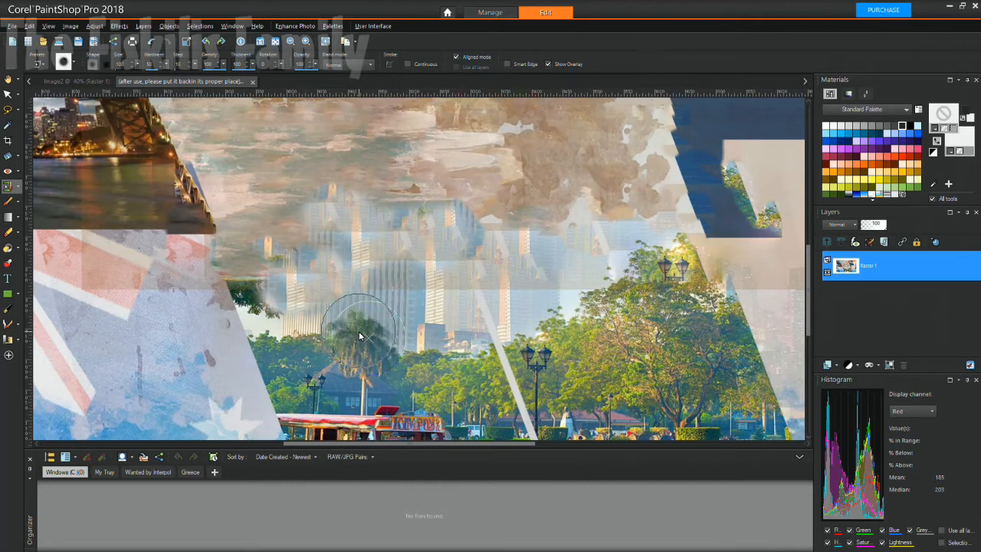
mouse_move(272, 297)
mouse_down()
mouse_move(305, 286)
mouse_move(311, 294)
mouse_up()
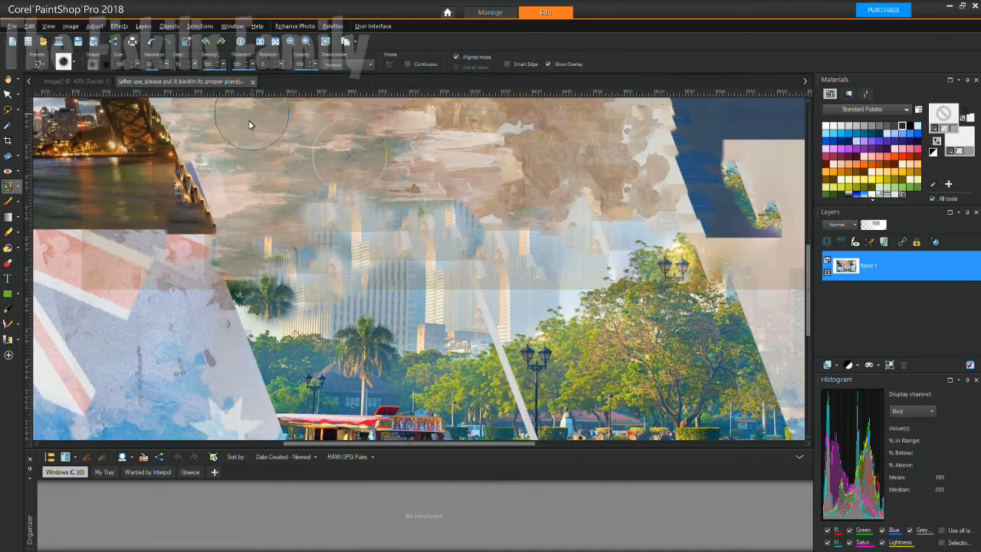
click(152, 43)
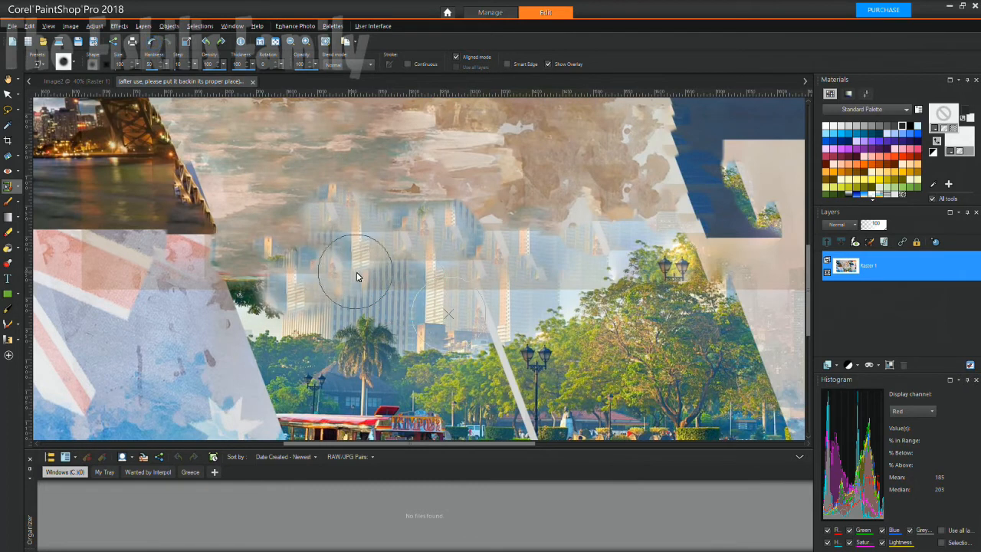
Step: Clone nearby tower and blue flag textures over the leftover foliage between the flag and the skyline, undoing the last stroke
mouse_move(261, 299)
mouse_down()
mouse_move(259, 311)
mouse_move(262, 268)
mouse_move(276, 255)
mouse_move(294, 272)
mouse_move(254, 303)
mouse_move(327, 246)
mouse_move(405, 244)
mouse_move(426, 258)
mouse_move(384, 255)
mouse_move(135, 341)
mouse_up()
right_click(275, 251)
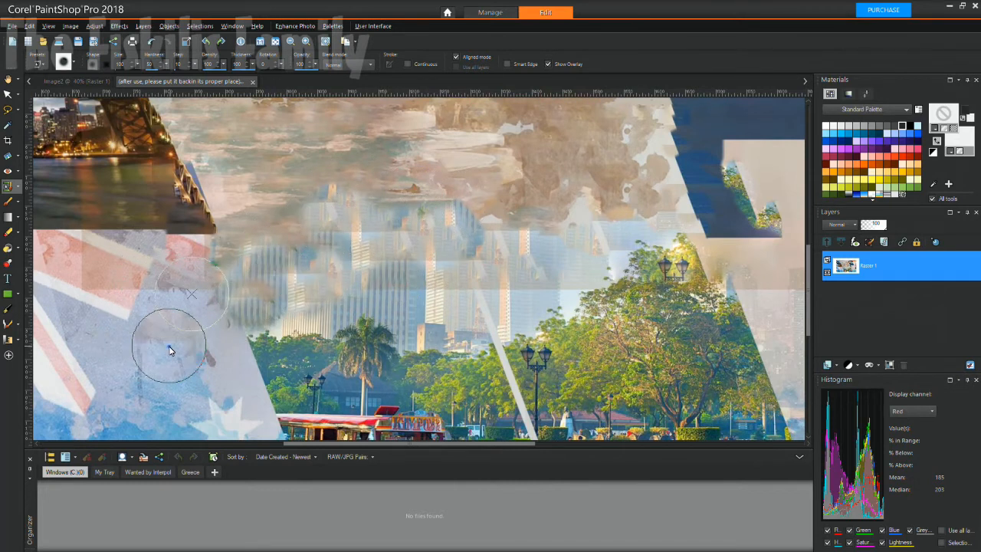
right_click(169, 345)
mouse_move(235, 313)
mouse_down()
mouse_move(310, 281)
mouse_move(237, 309)
mouse_move(312, 266)
mouse_up()
key(ctrl+z)
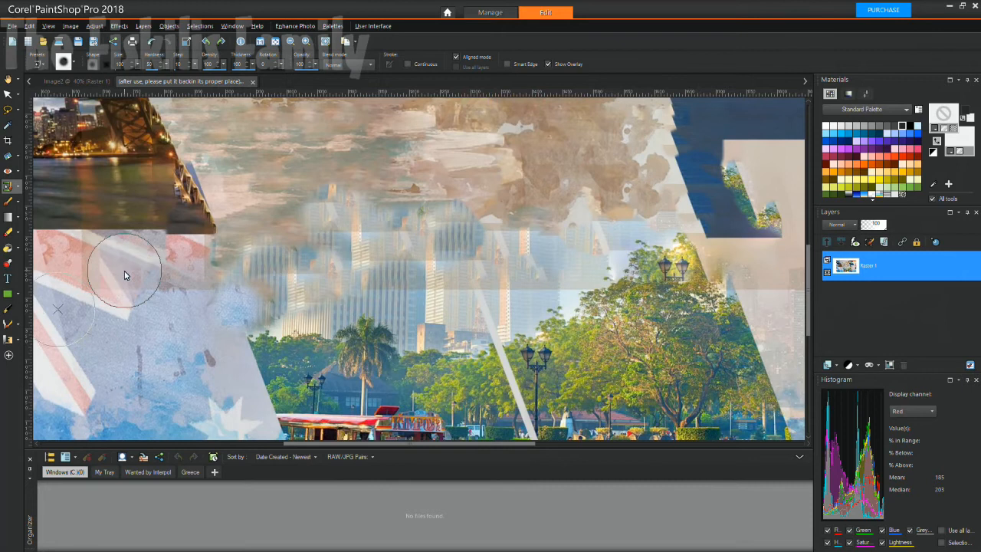
Step: Examine the retouched skyline area and the banner as a whole
scroll(124, 271, up, 1)
click(7, 82)
scroll(234, 232, up, 1)
scroll(234, 232, down, 1)
scroll(235, 232, down, 2)
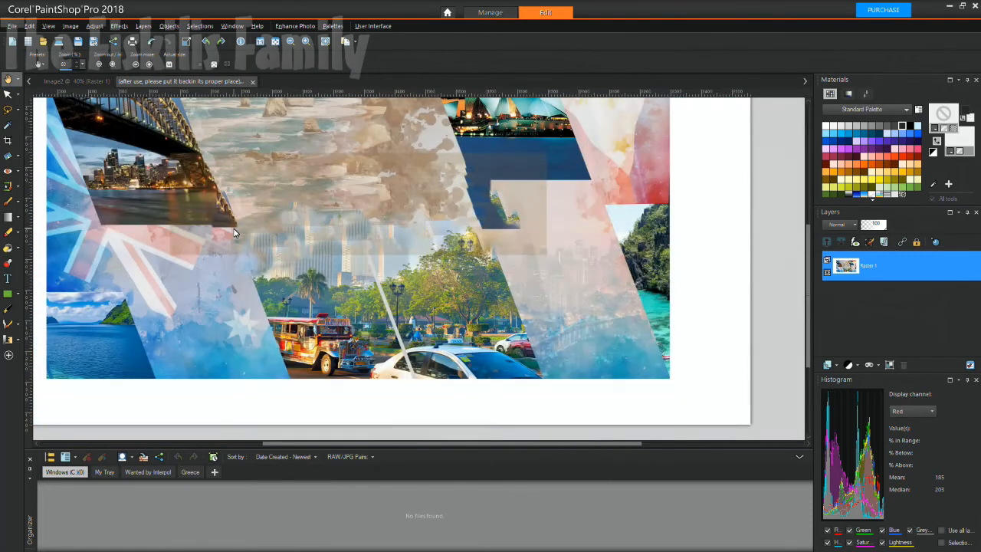
drag(381, 177, 423, 220)
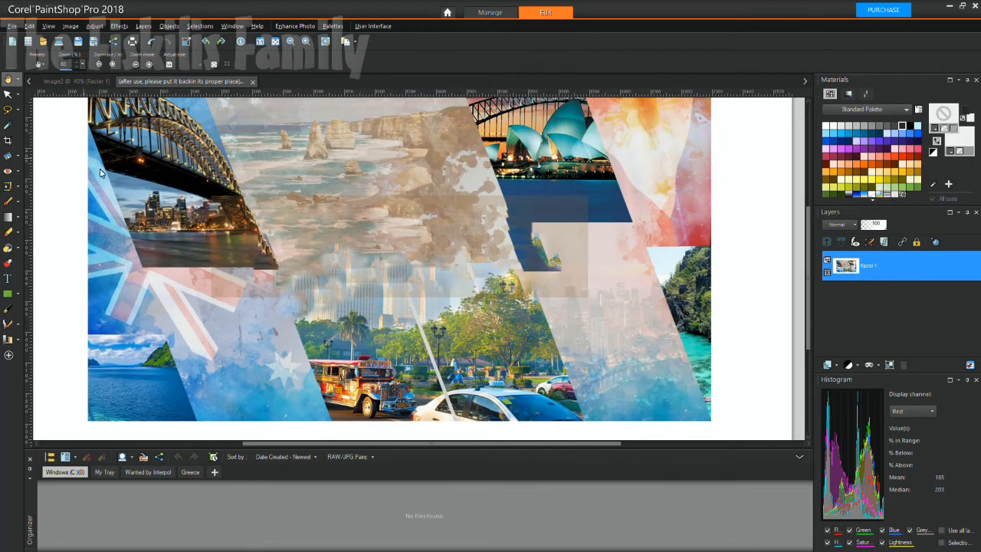
scroll(111, 171, down, 1)
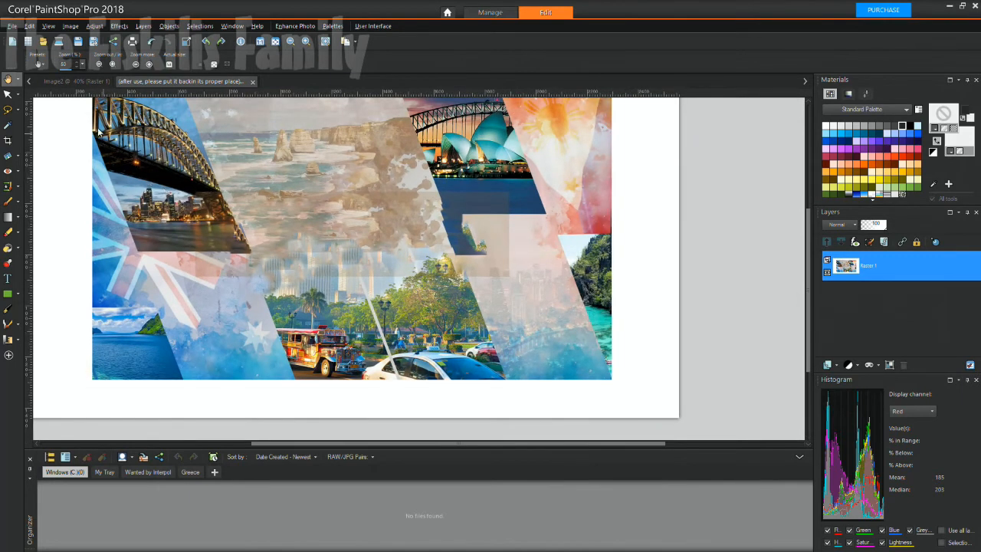
click(30, 28)
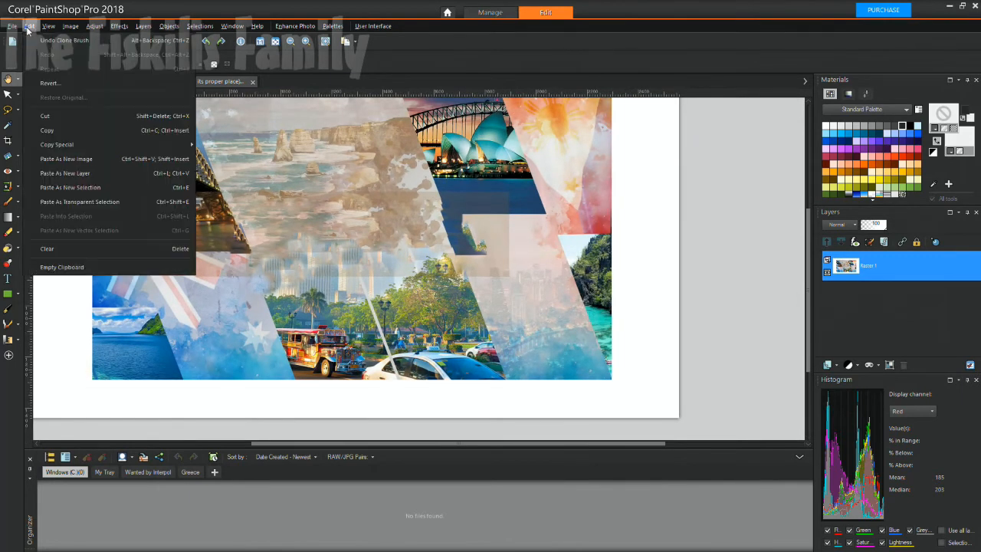
click(70, 187)
scroll(128, 223, up, 1)
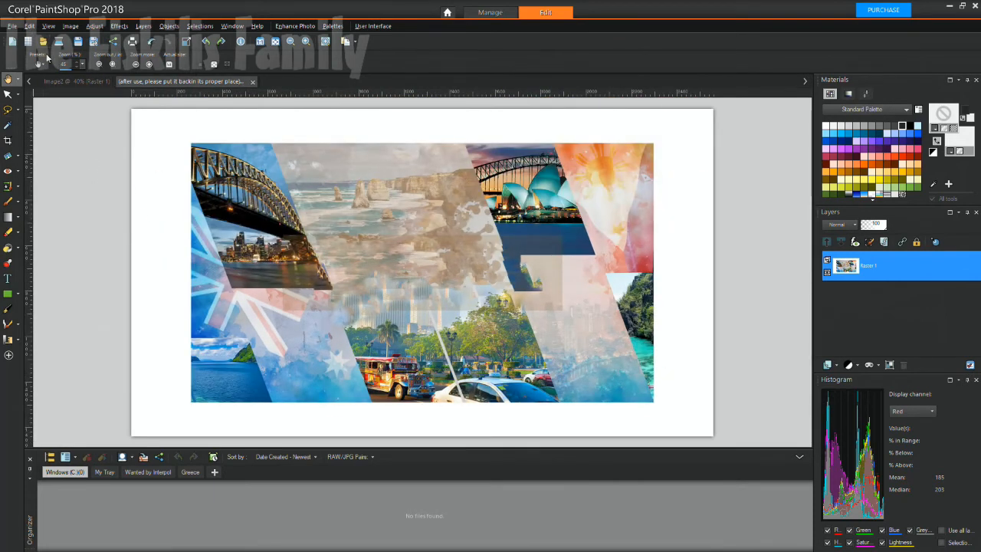
click(48, 28)
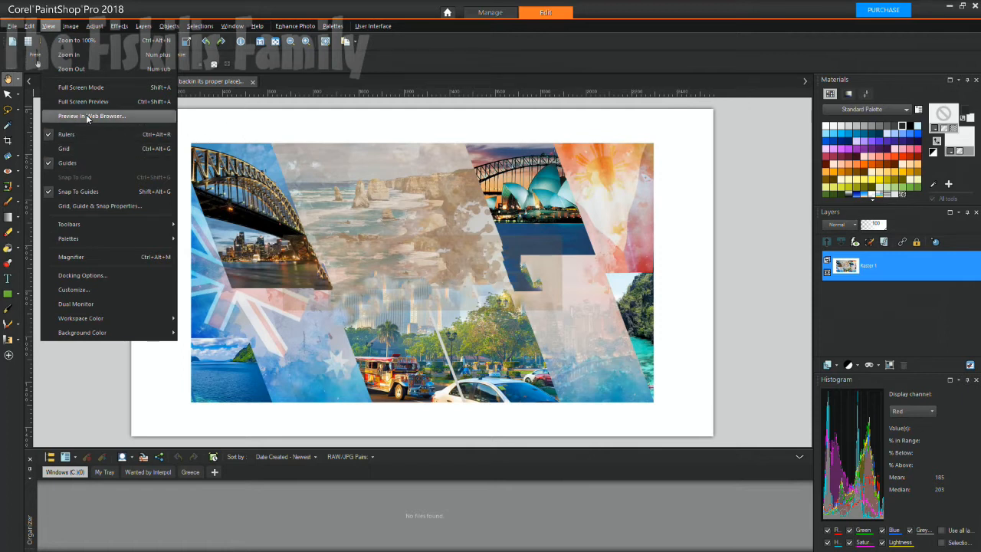
Step: Select a rectangle around the banner artwork inside the white margins and cut it to the clipboard
click(11, 109)
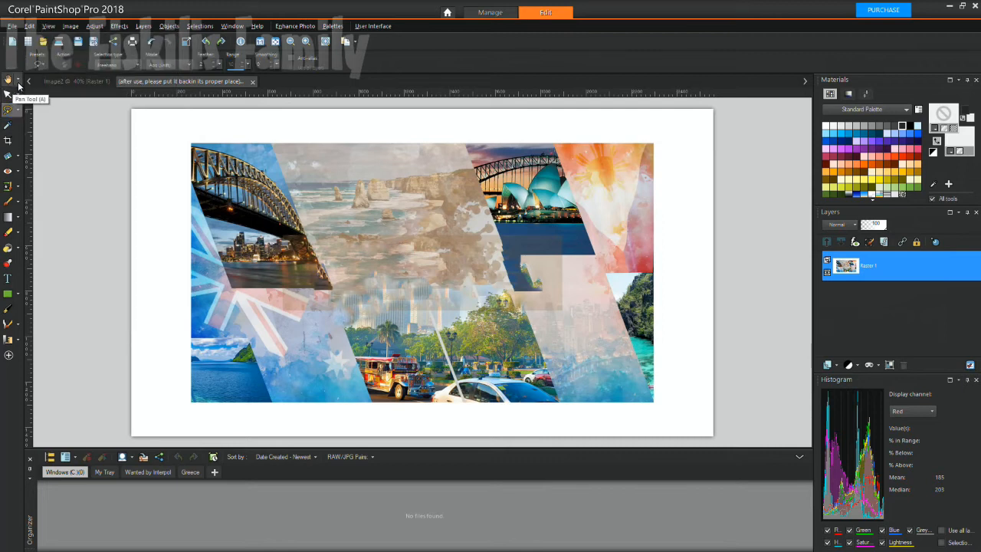
click(20, 110)
click(37, 107)
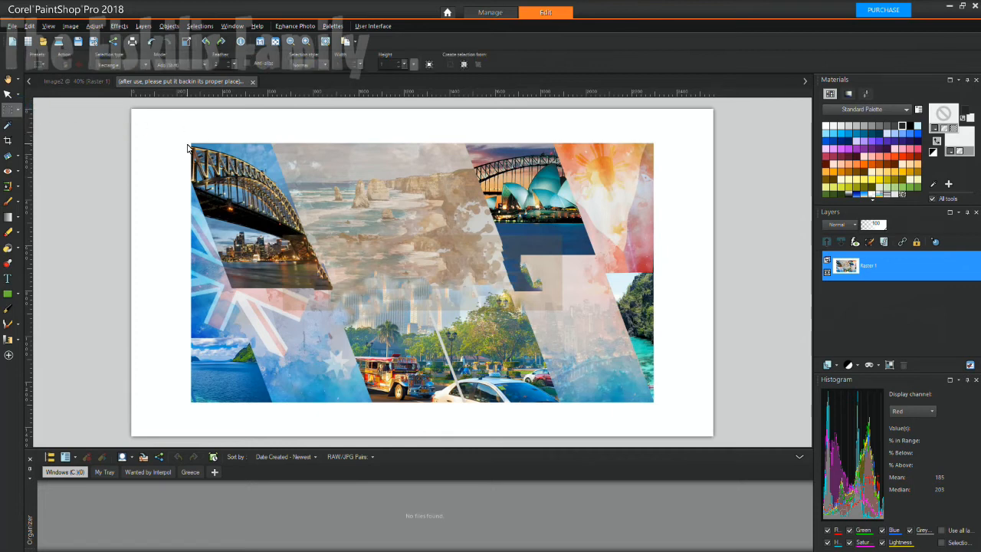
drag(192, 145, 646, 409)
drag(654, 405, 654, 401)
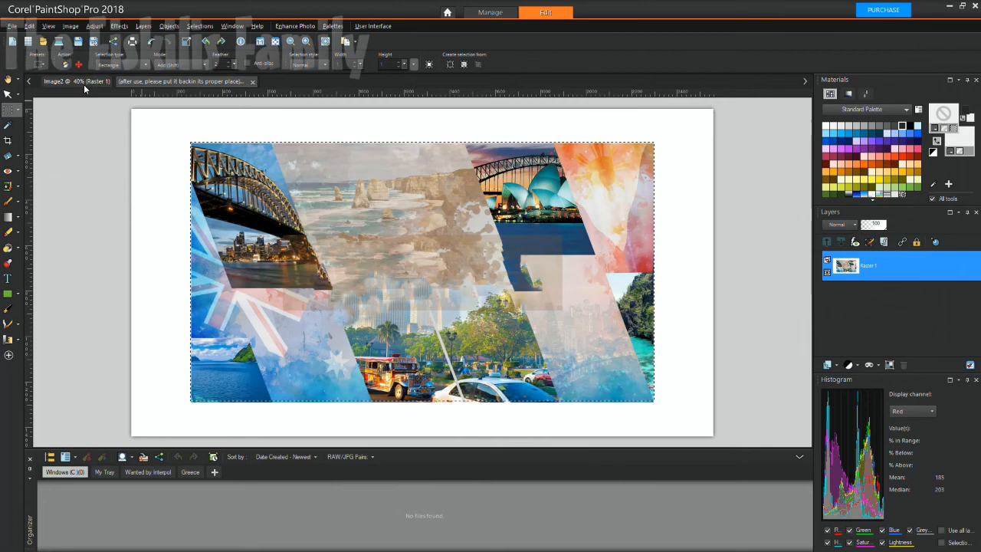
click(29, 26)
click(59, 116)
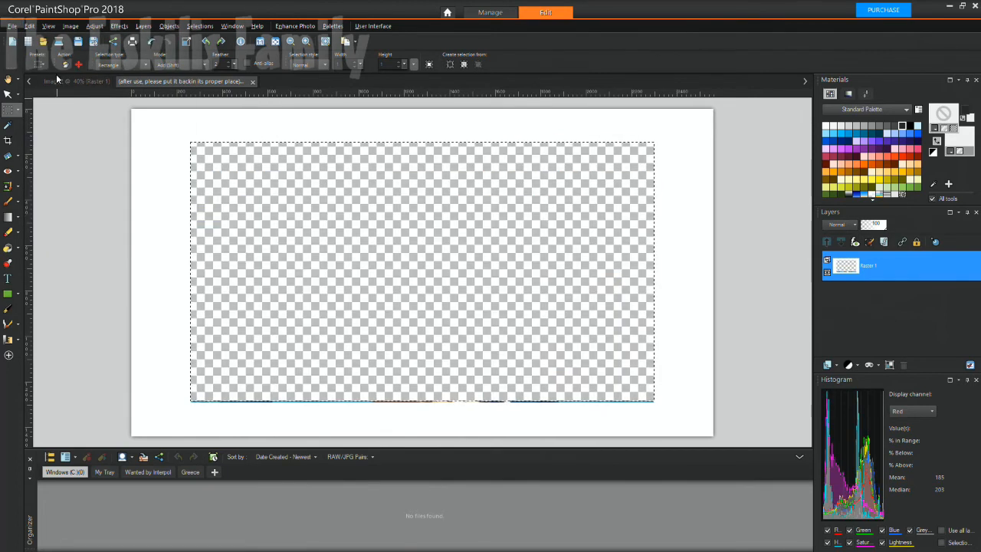
Step: Switch to the blank Image2 document and paste the cut banner artwork as a new layer
click(58, 80)
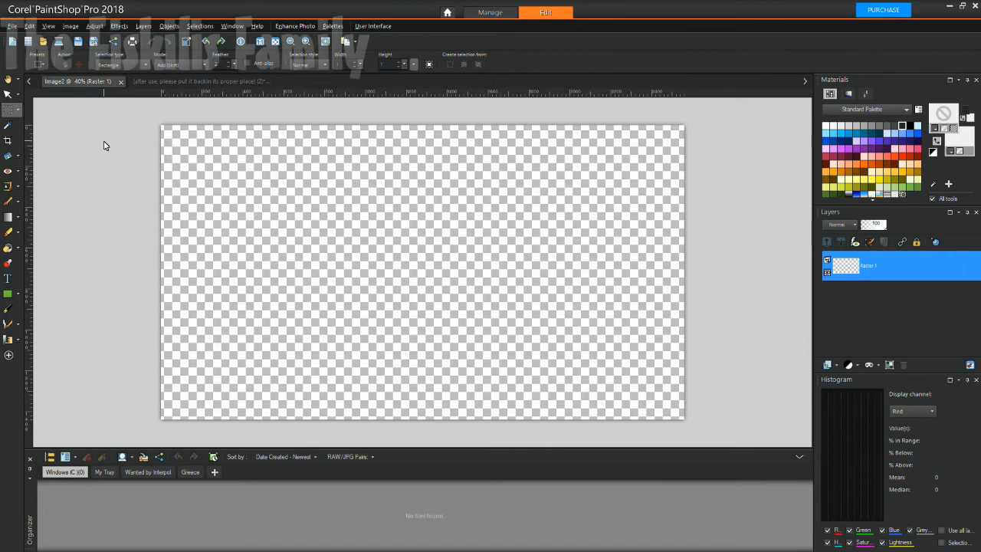
click(30, 28)
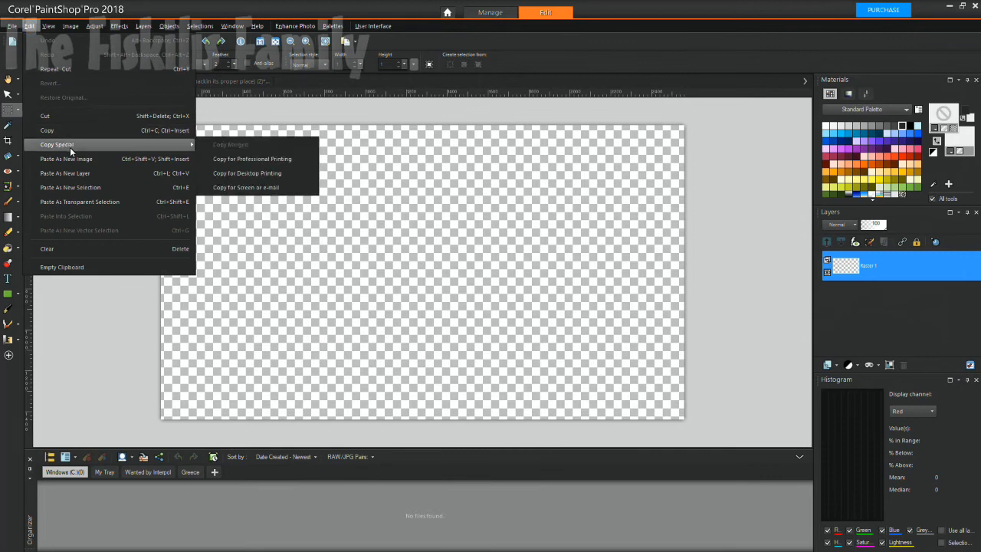
click(83, 172)
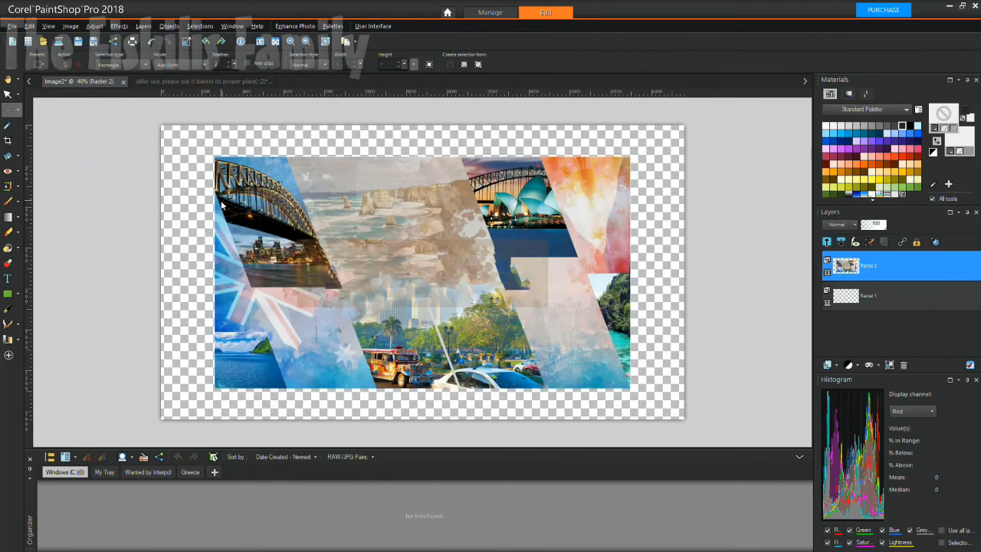
Step: Stretch the pasted banner layer with the Pick tool until it covers the whole canvas from edge to edge
click(9, 97)
drag(217, 159, 161, 126)
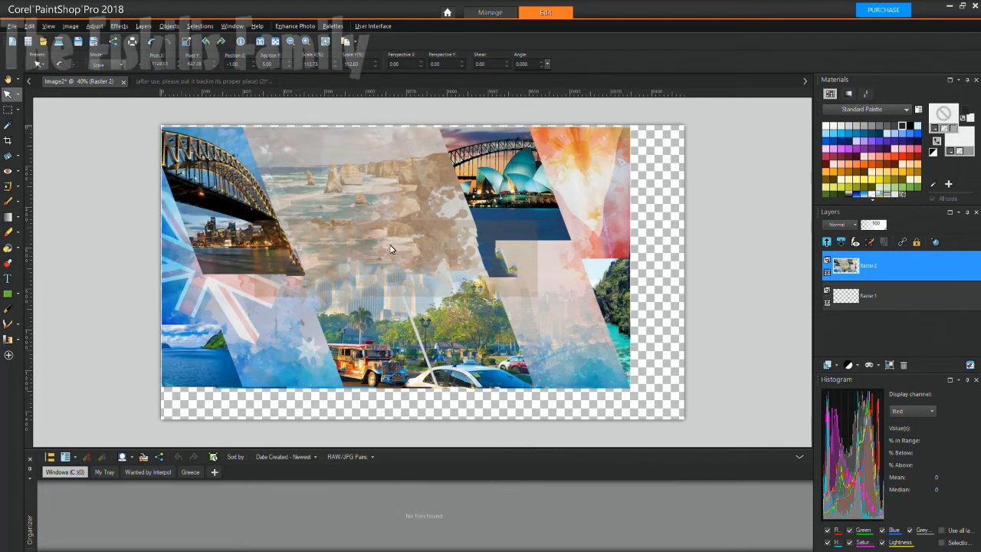
drag(632, 390, 687, 419)
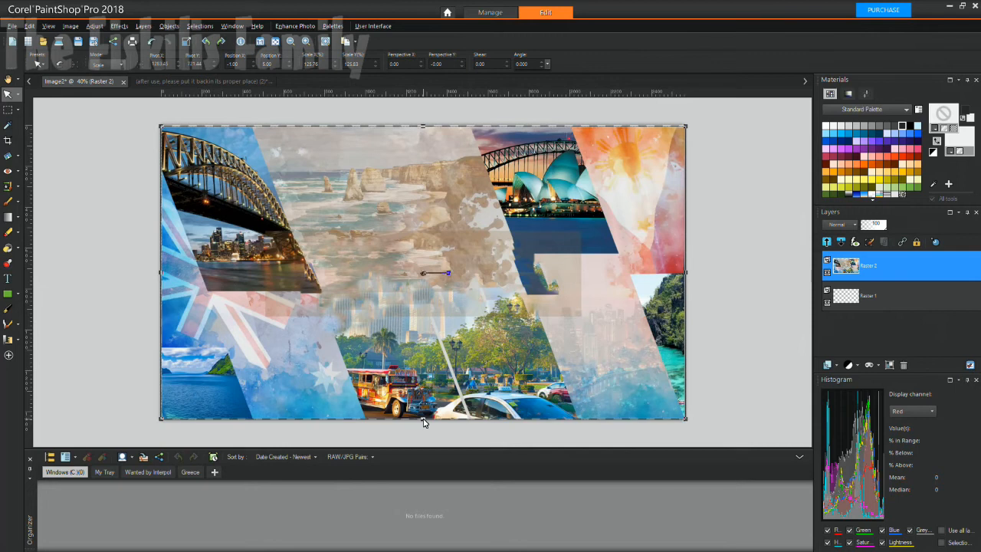
drag(424, 422, 427, 422)
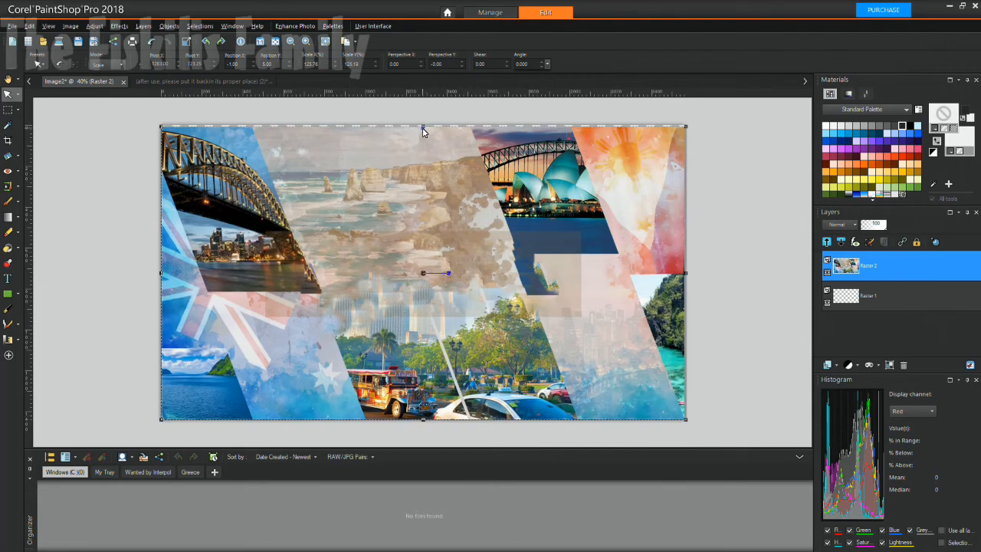
drag(423, 126, 422, 128)
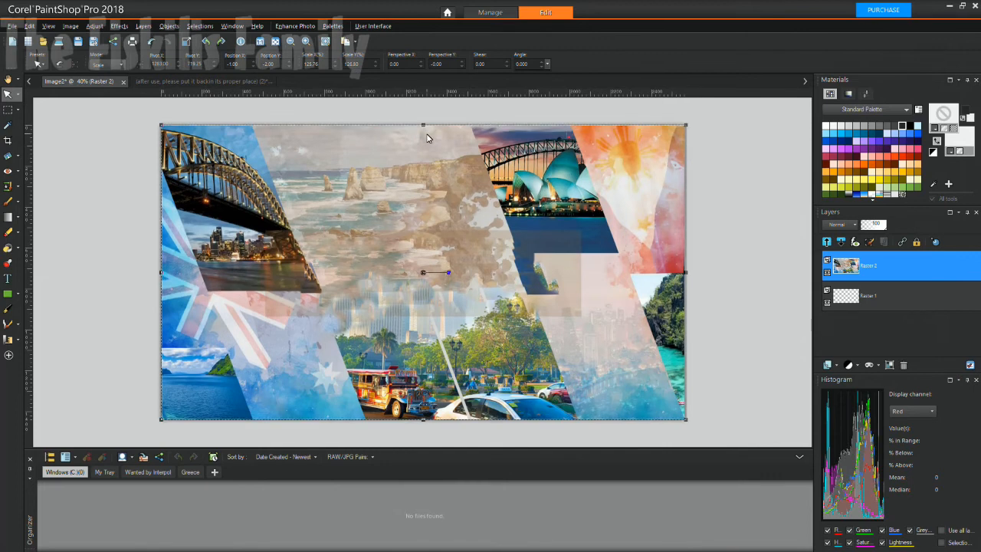
Step: Check the canvas's pixel dimensions in the image information
click(70, 26)
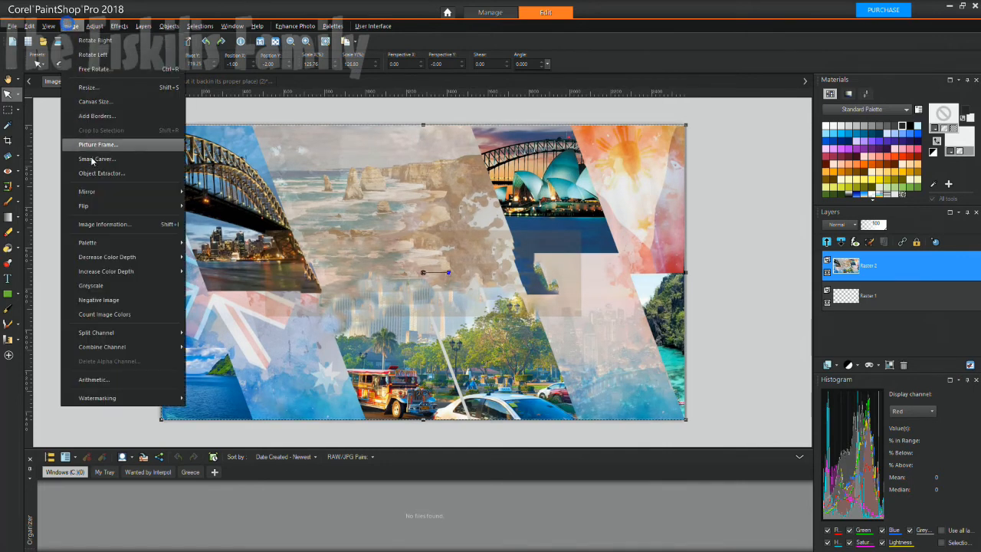
click(98, 223)
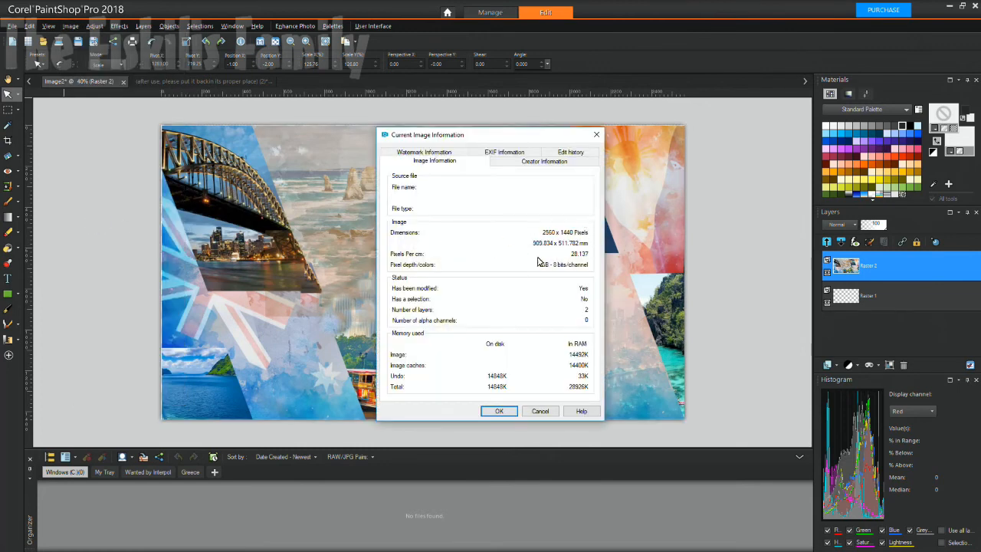
click(498, 411)
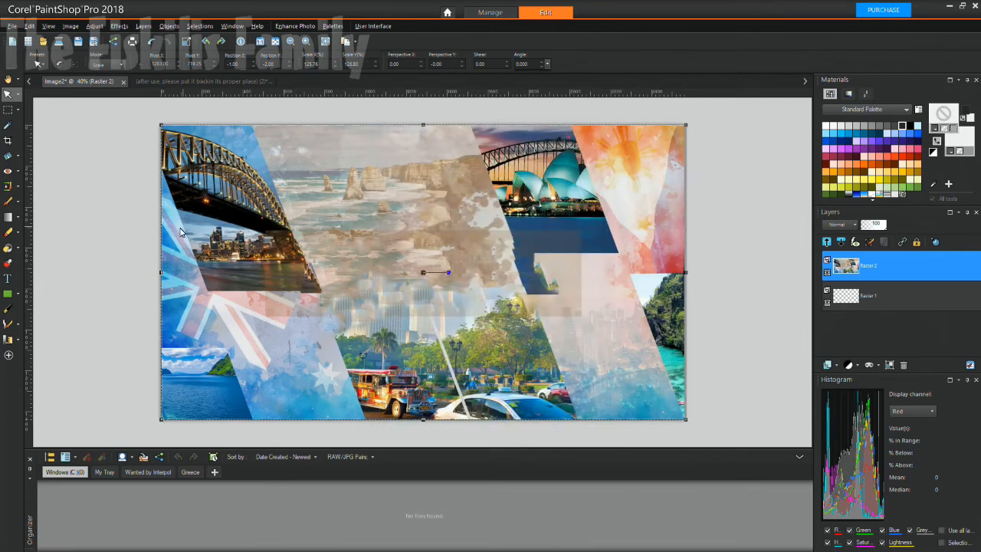
Step: Start a vector text object near the banner's centre and set its font size to 100 points
click(7, 278)
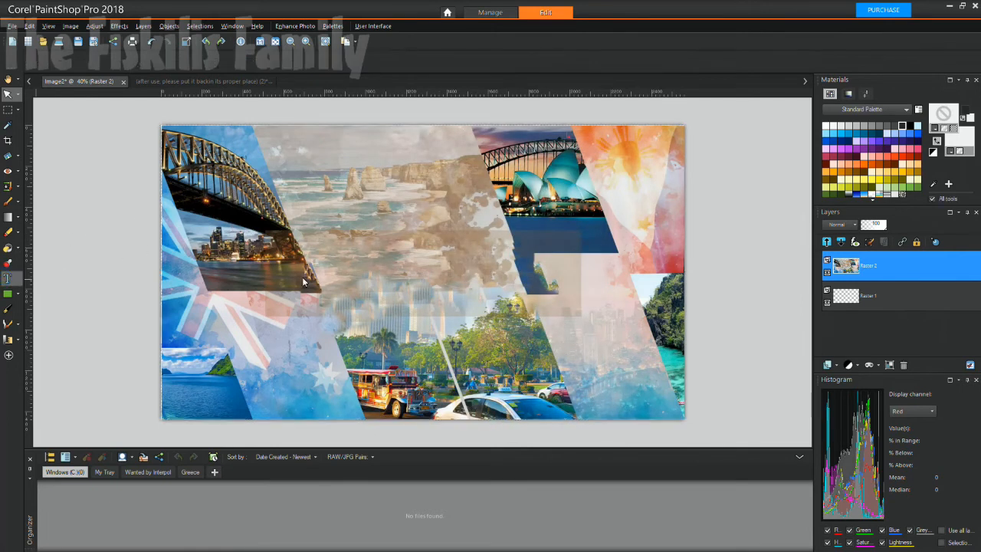
click(335, 259)
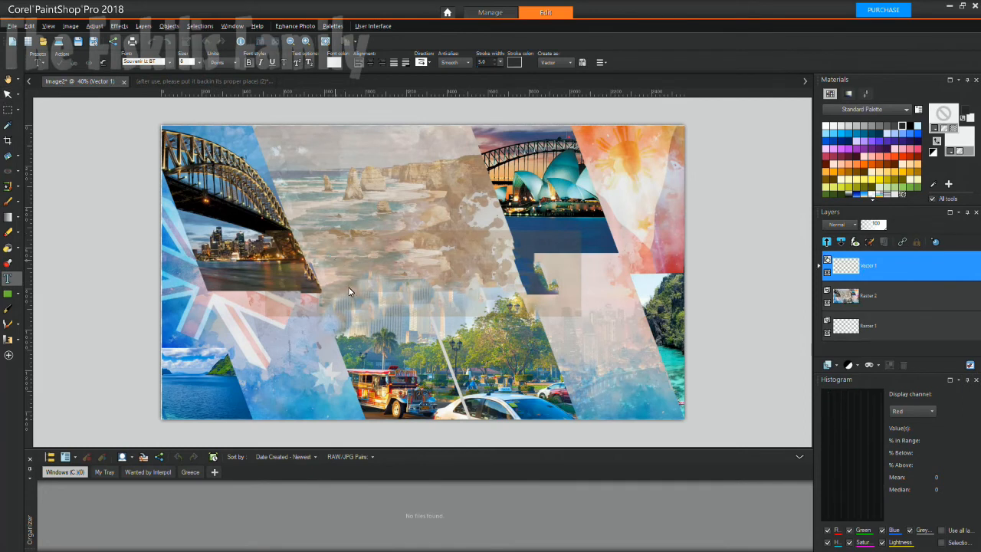
click(202, 63)
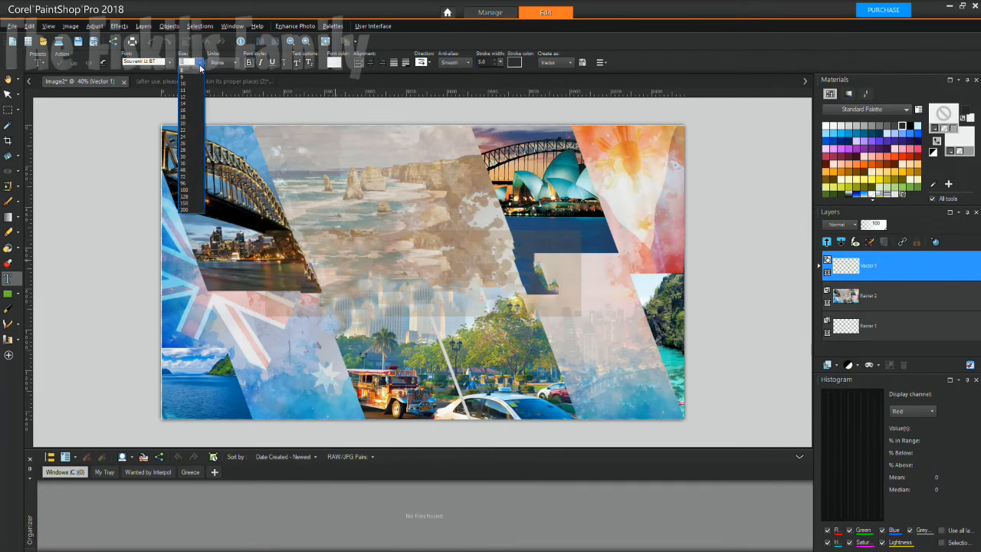
click(190, 163)
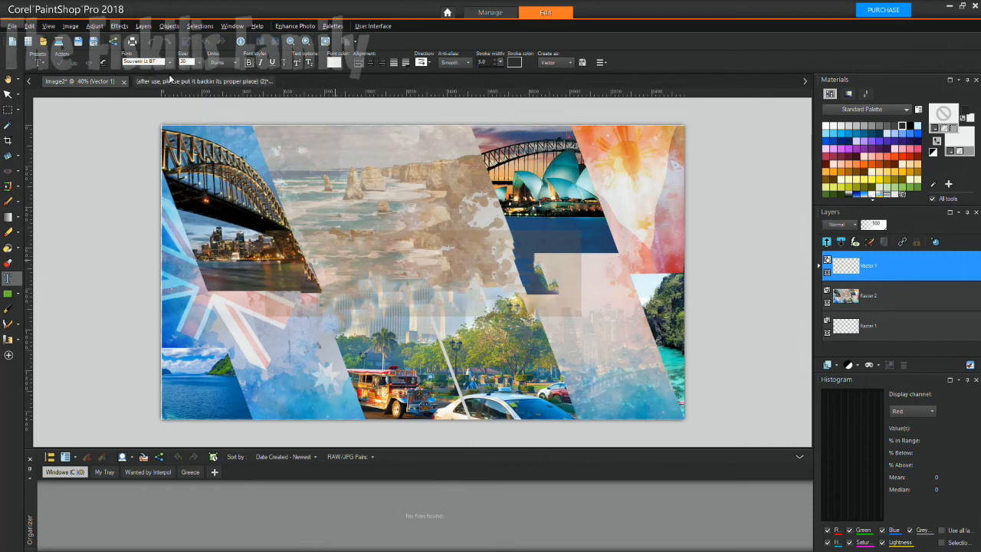
double_click(192, 62)
click(197, 66)
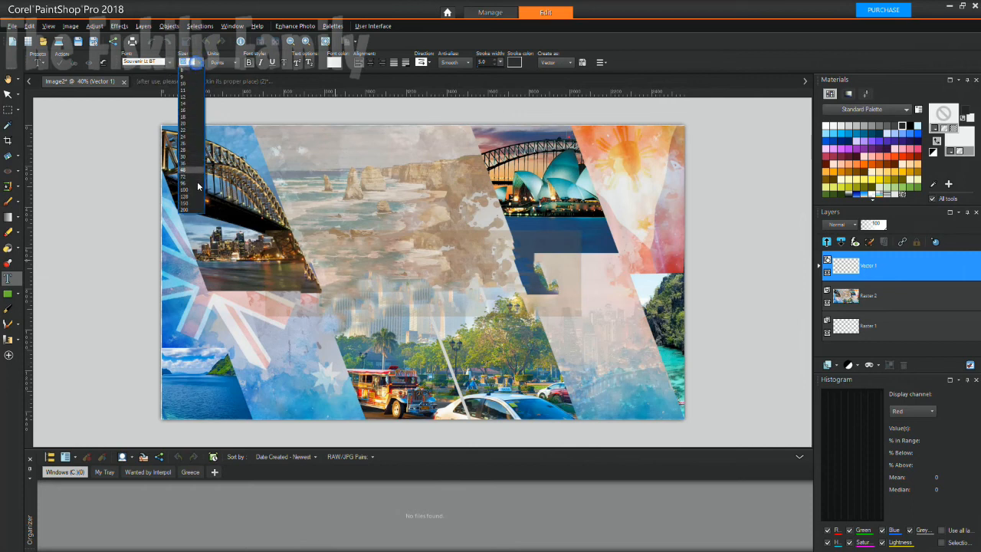
click(191, 187)
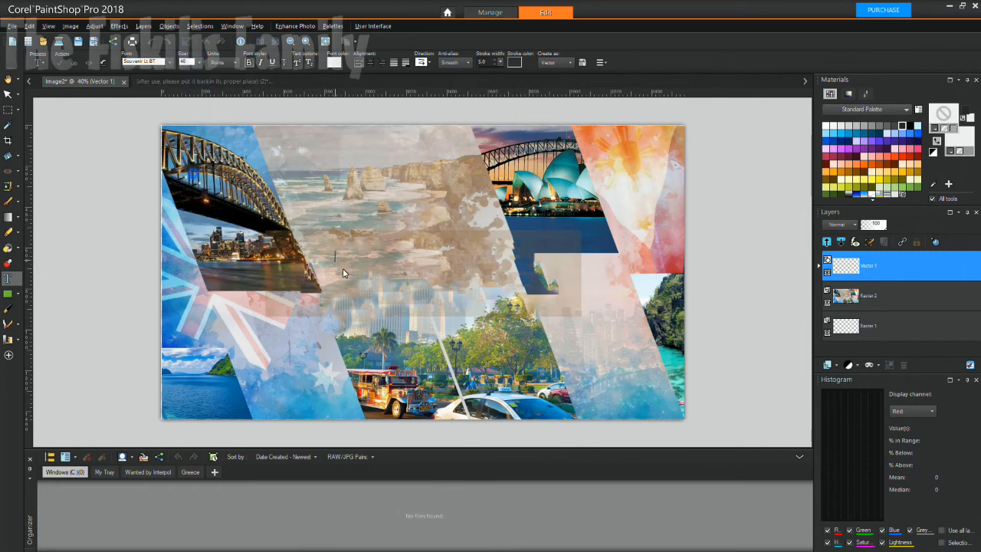
click(199, 65)
click(192, 190)
click(338, 260)
Step: Enter "Thanks for watching" and "this tutorial was on" as the first two lines of the text
text(Tha)
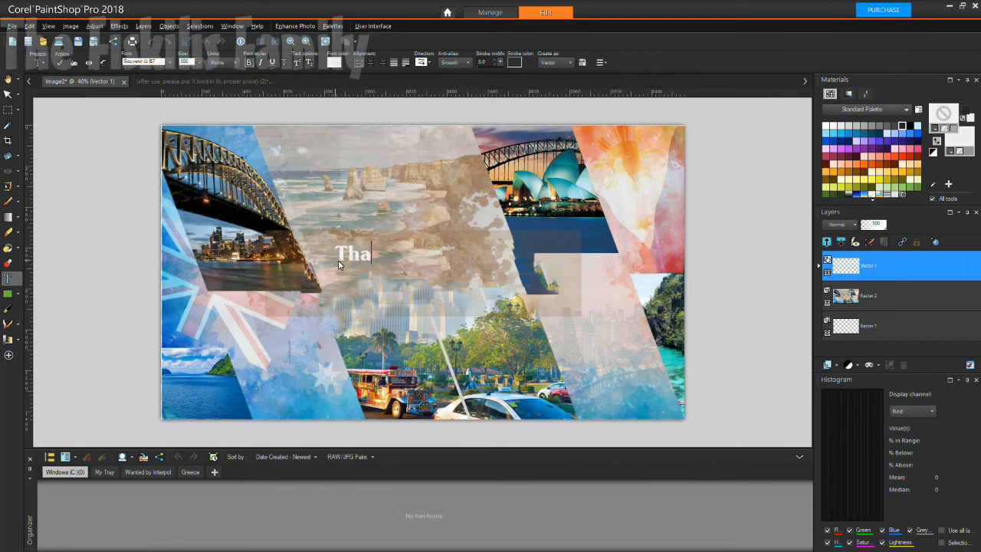
text(Thanks)
key(BackSpace)
key(BackSpace)
key(BackSpace)
key(BackSpace)
key(BackSpace)
text(hanks for )
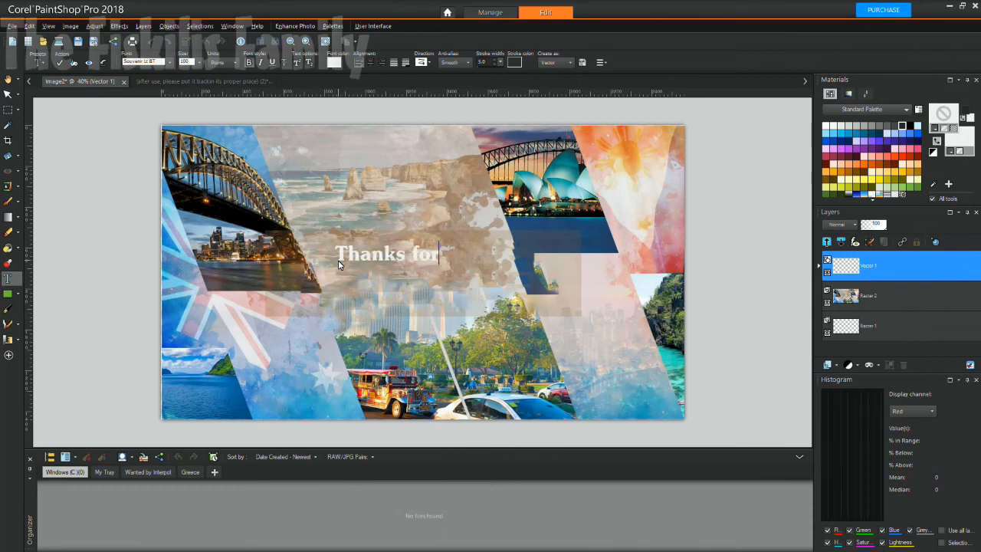
text(watchin)
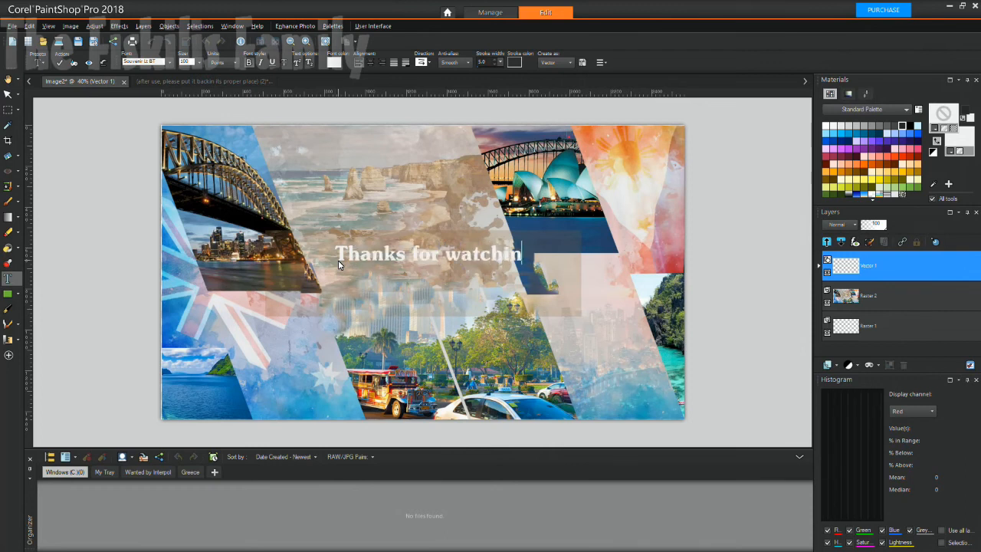
text(g this tutorial was on)
key(Return)
Step: Add the capitalised lines "HOW TO REMOVE AN OBJECT" and "WITHIN A PHOTO" to the text
text(H)
key(BackSpace)
key(Caps_Lock)
text(HOW T)
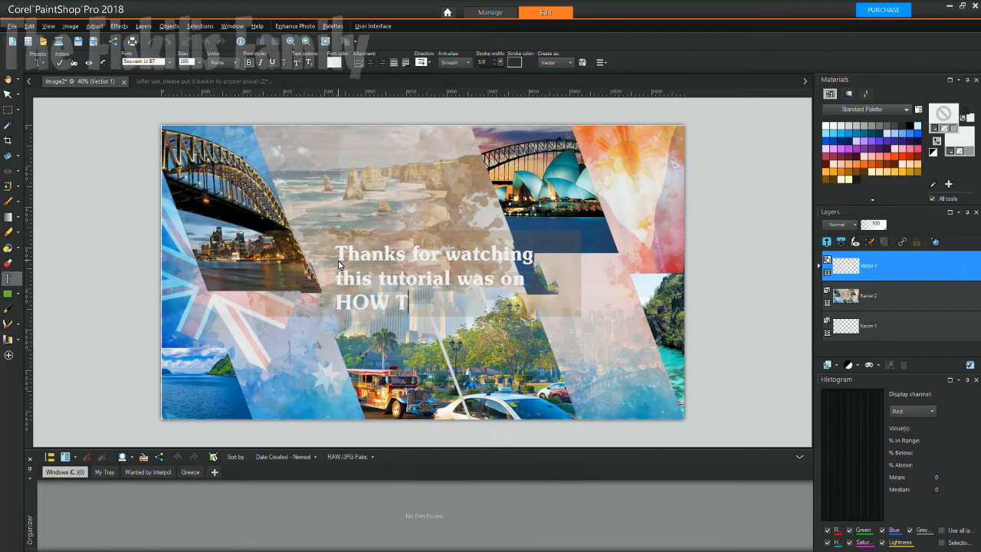
text(O REMOVE)
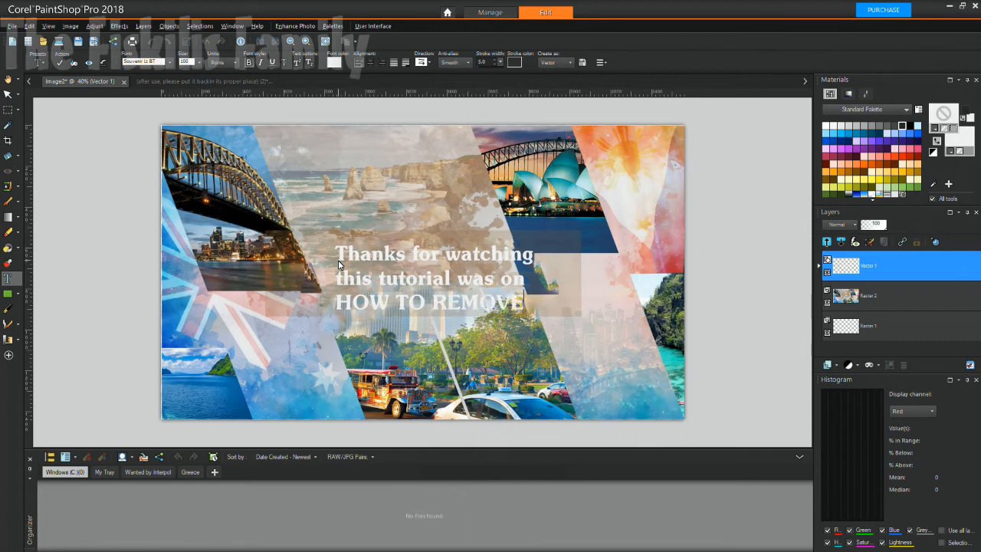
text( AN OB)
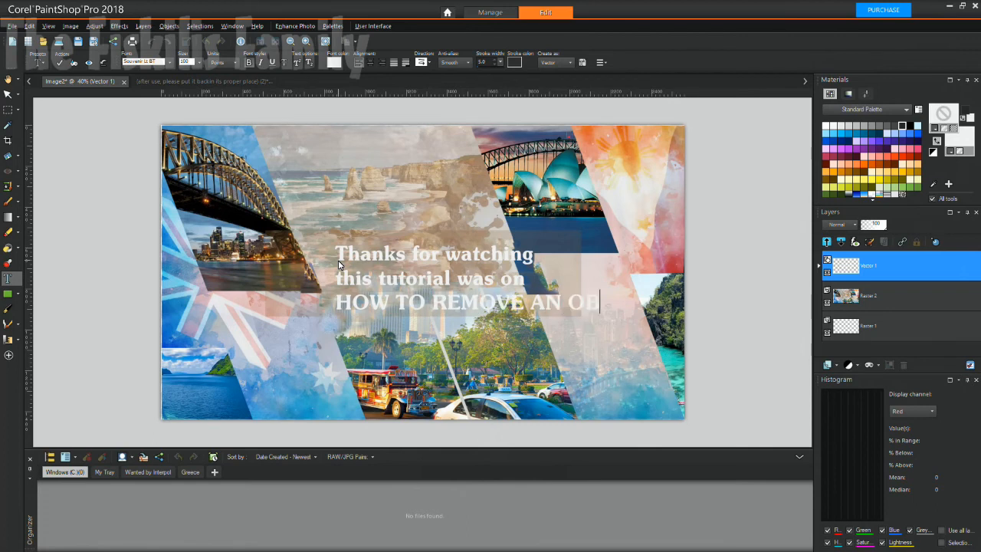
text(JECT)
key(Return)
text(WITHING)
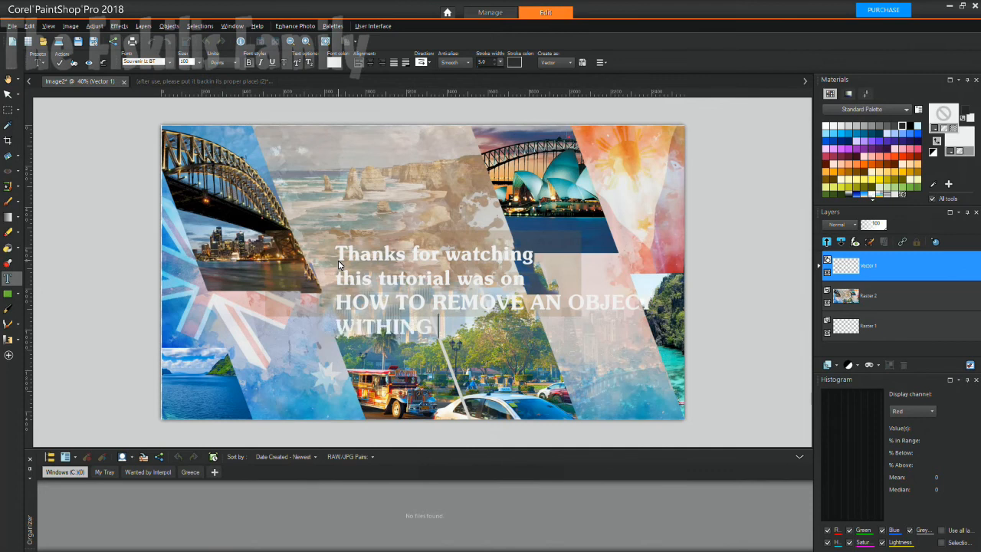
key(BackSpace)
text(A PHOTOS)
key(BackSpace)
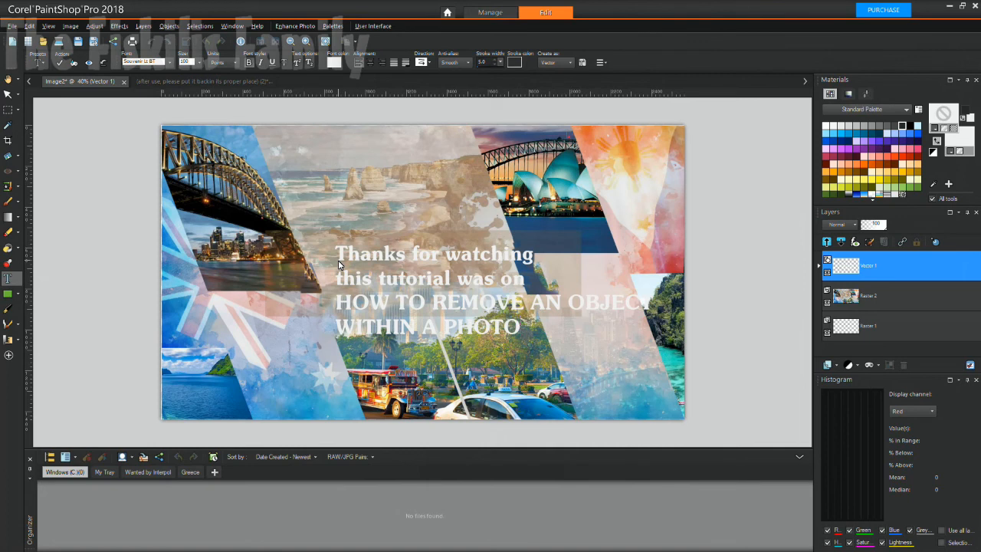
Step: Add the line "IN COREL PAINTSHOP PRO 2018" below the others, ending with a line break
key(Return)
text(IN COREL PAITSJHJO)
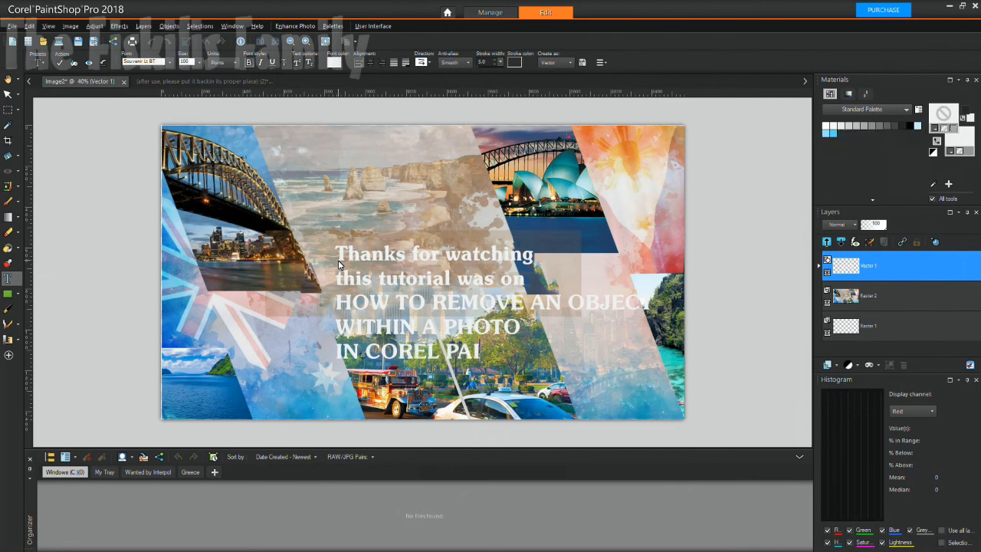
key(BackSpace)
key(BackSpace)
key(BackSpace)
key(BackSpace)
key(BackSpace)
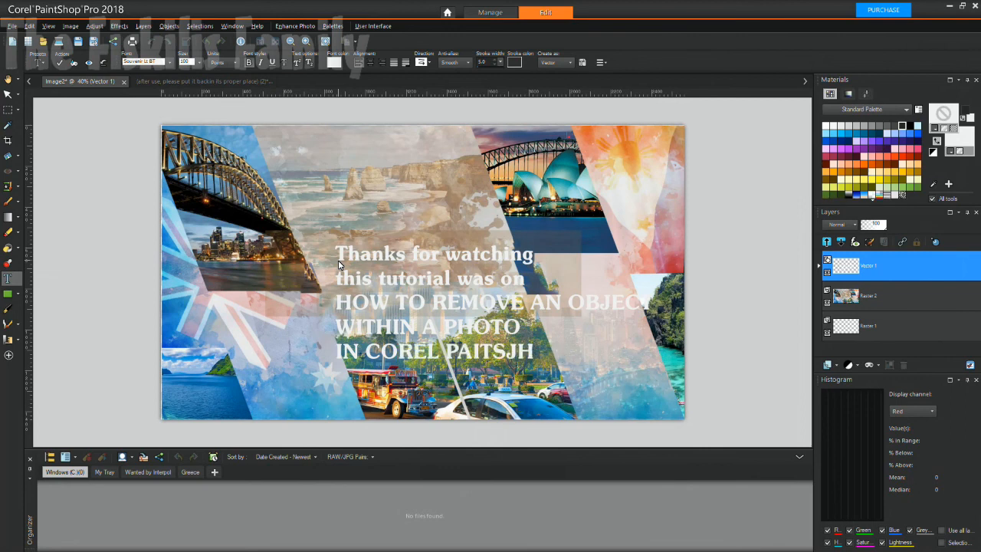
key(BackSpace)
text(NTS)
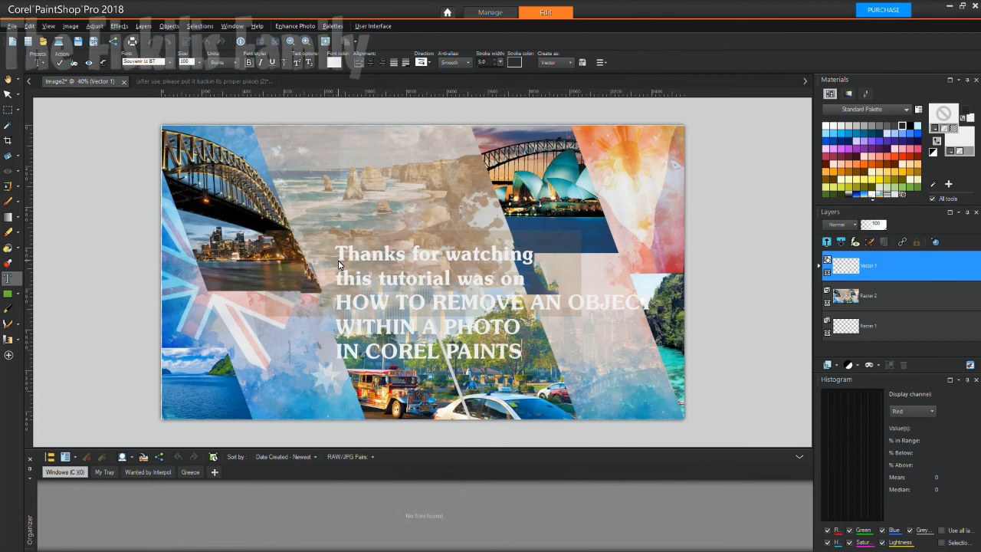
text(HOP PRO 2018)
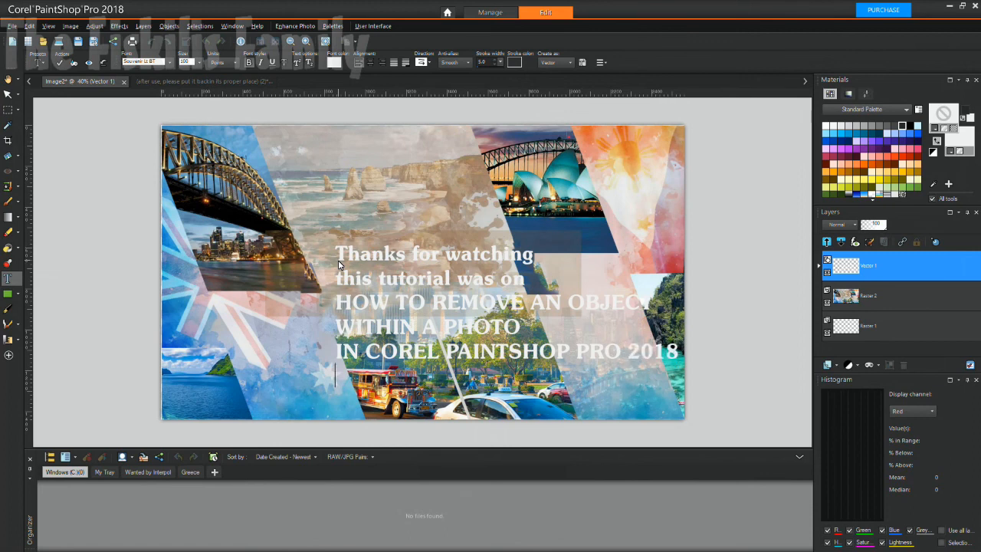
key(Return)
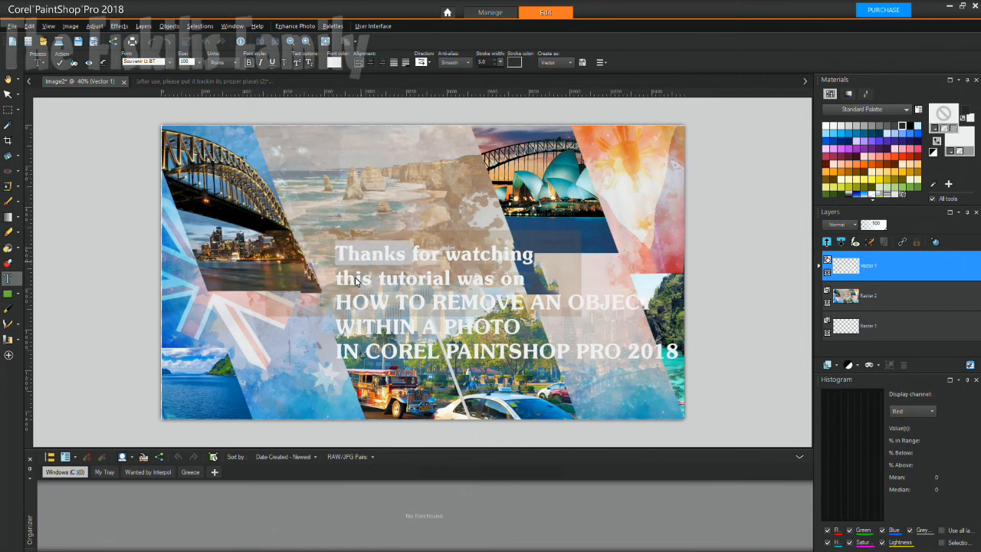